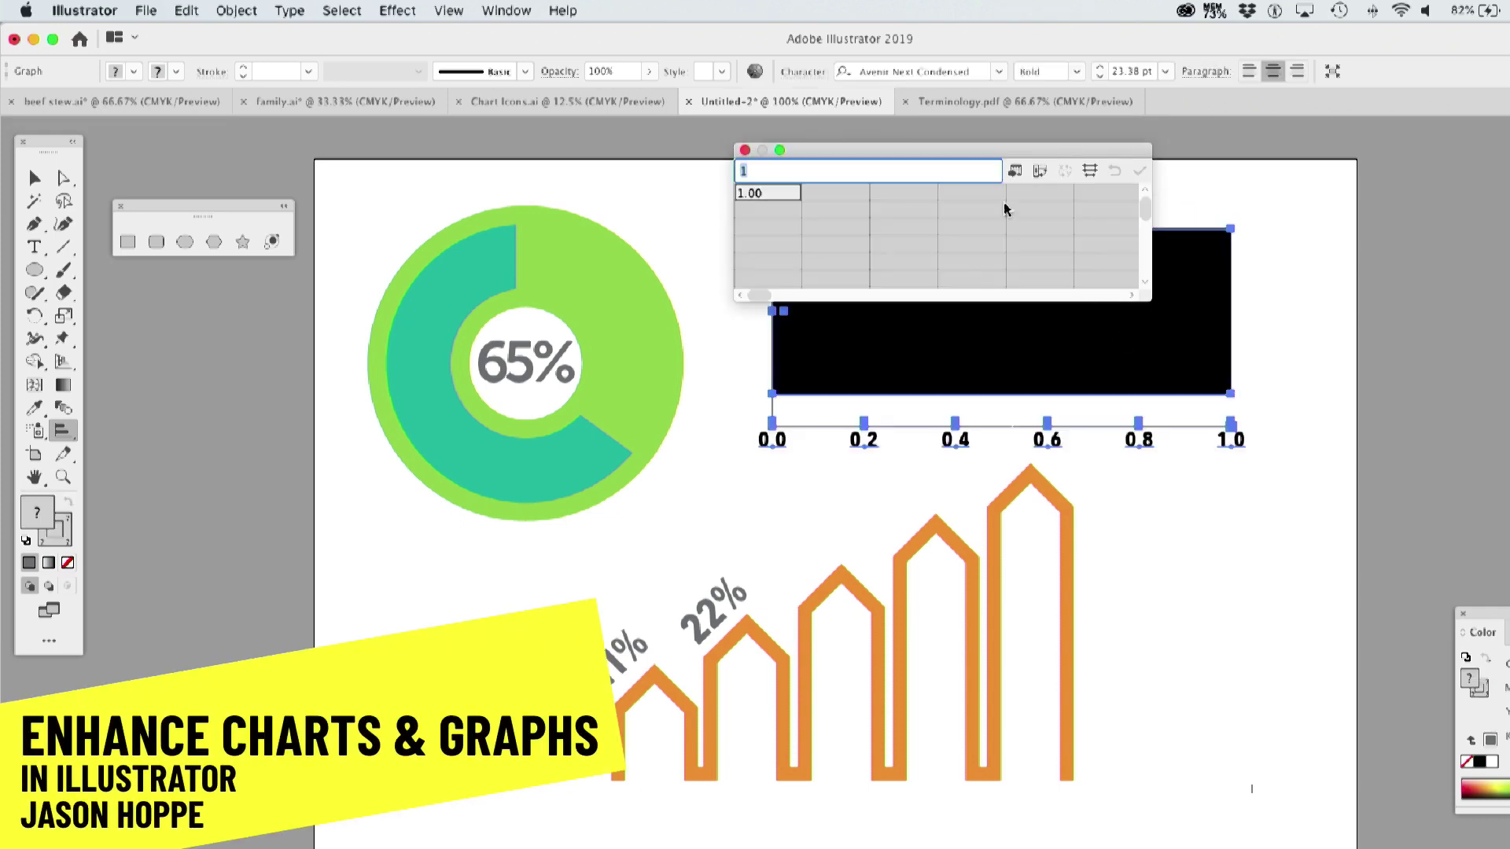
Enter 22, 44 and 66 as the bar graph data, apply it, and close the data window.
text(22)
key(Tab)
text(44)
key(Tab)
text(66)
click(1139, 170)
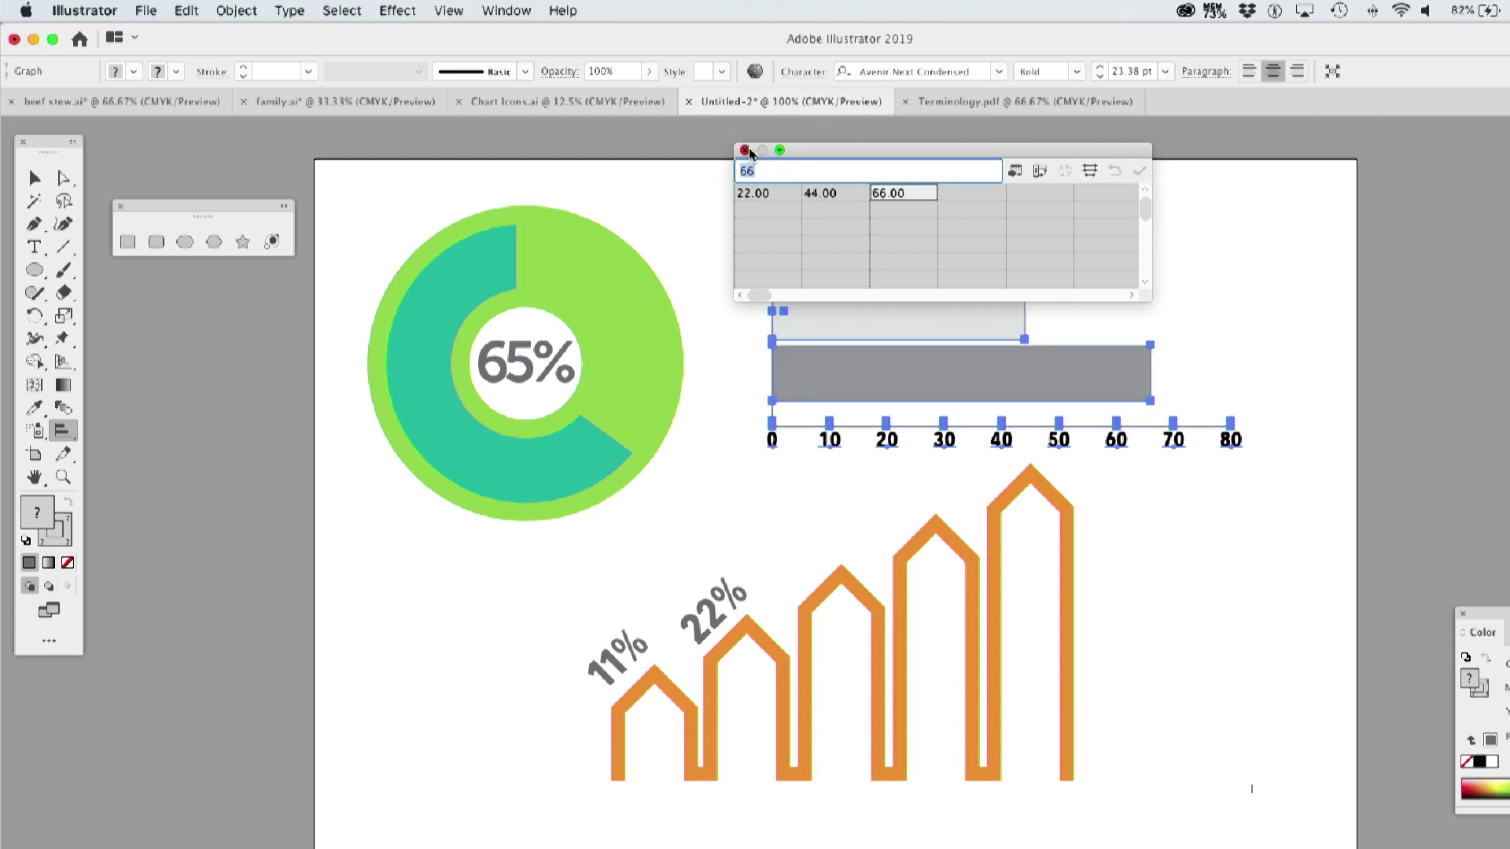
click(743, 149)
click(33, 181)
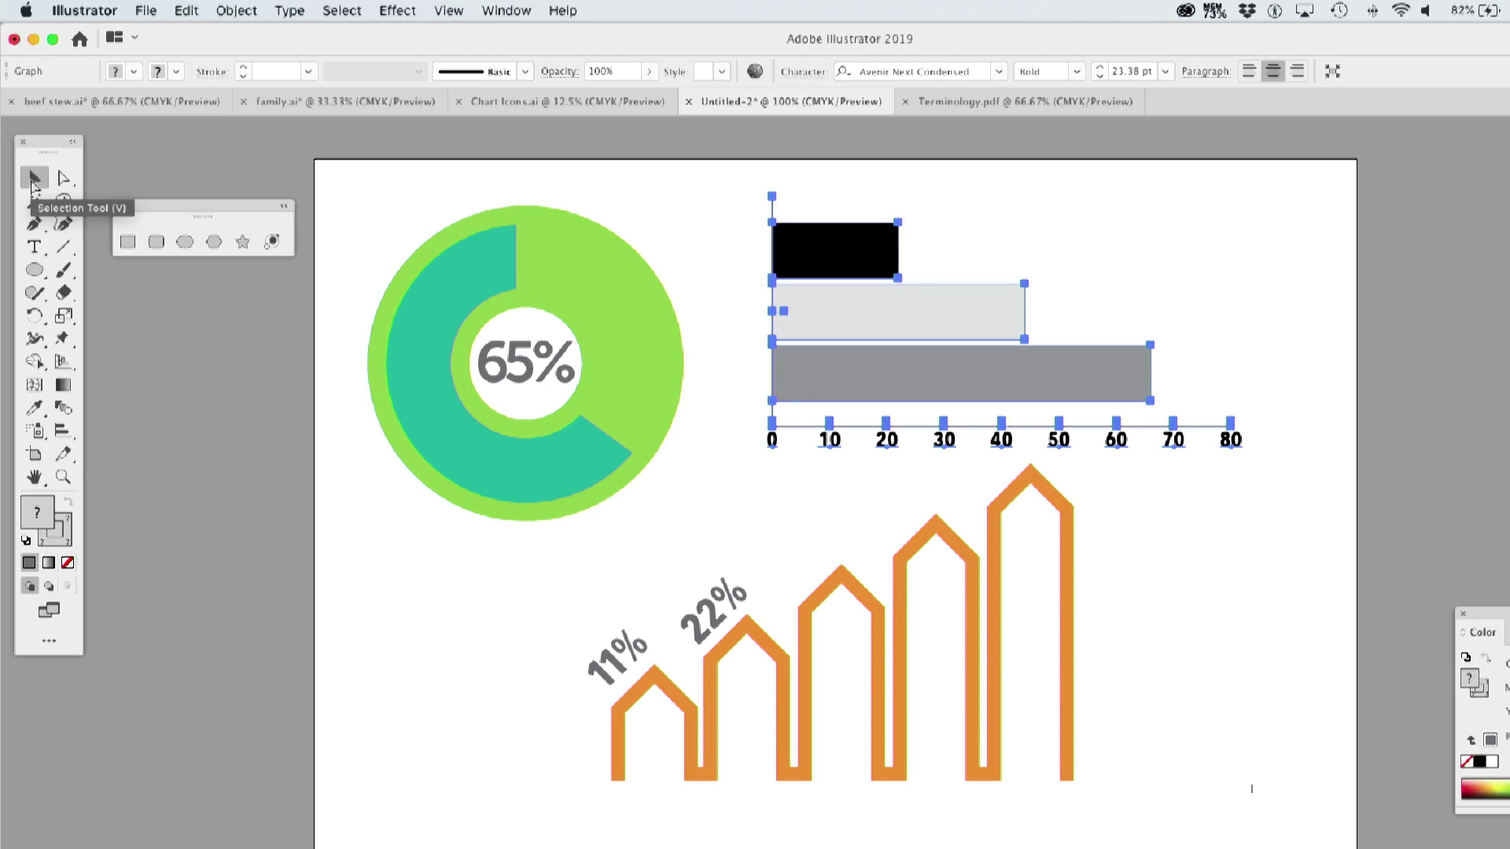
Ungroup the graph and delete its 0–80 axis lines and number labels.
key(super+shift+g)
key(Return)
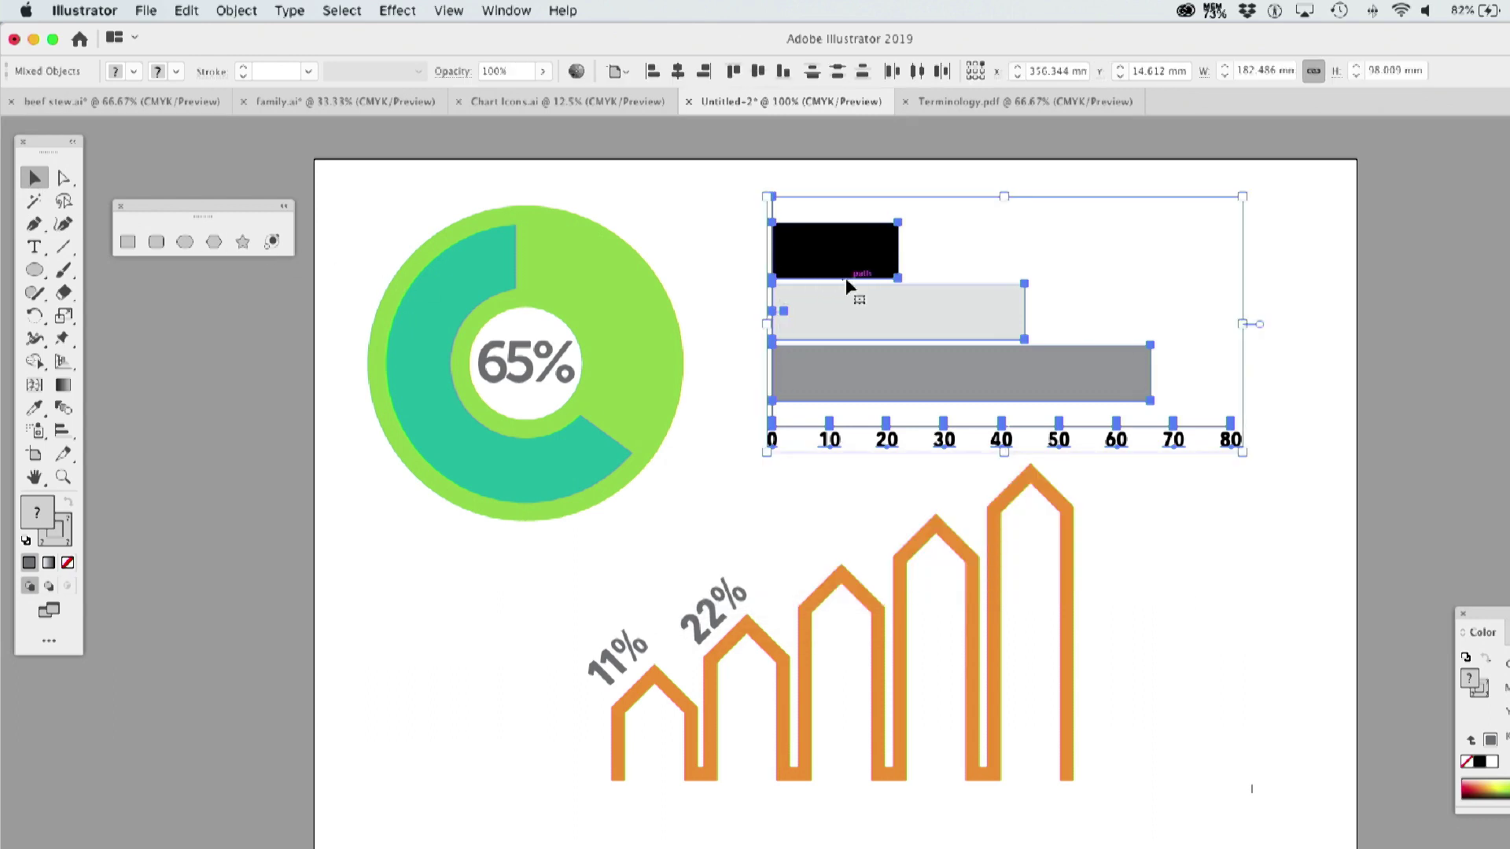
drag(886, 209, 1106, 332)
drag(752, 383, 854, 450)
key(Delete)
Give the three bars no stroke and a solid orange fill.
drag(831, 192, 870, 345)
click(243, 77)
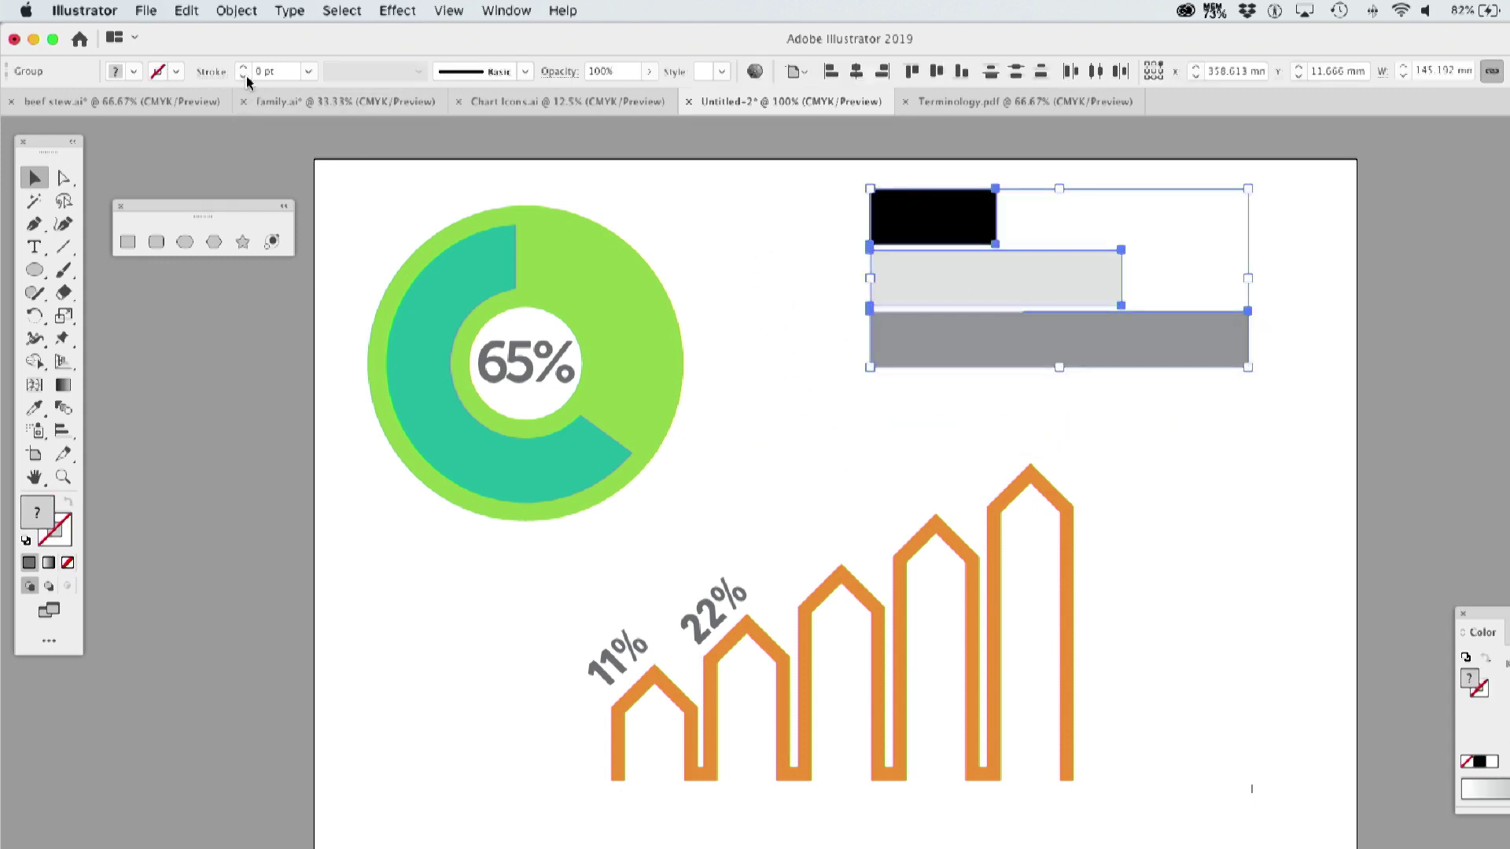
click(135, 72)
click(154, 138)
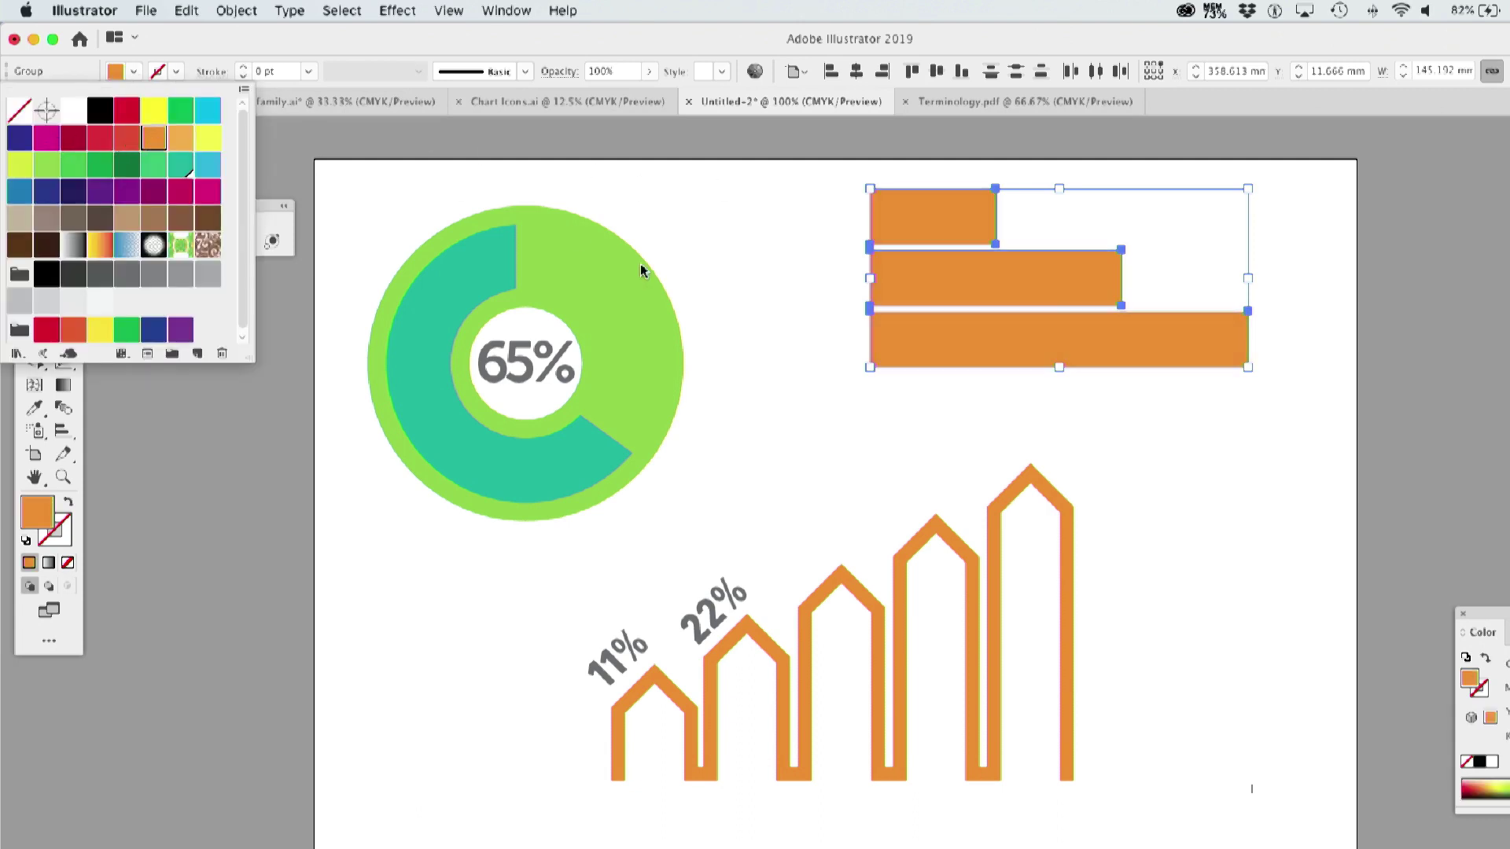
Round the right-end corners of all three bars to full radius for pill-shaped ends.
click(757, 299)
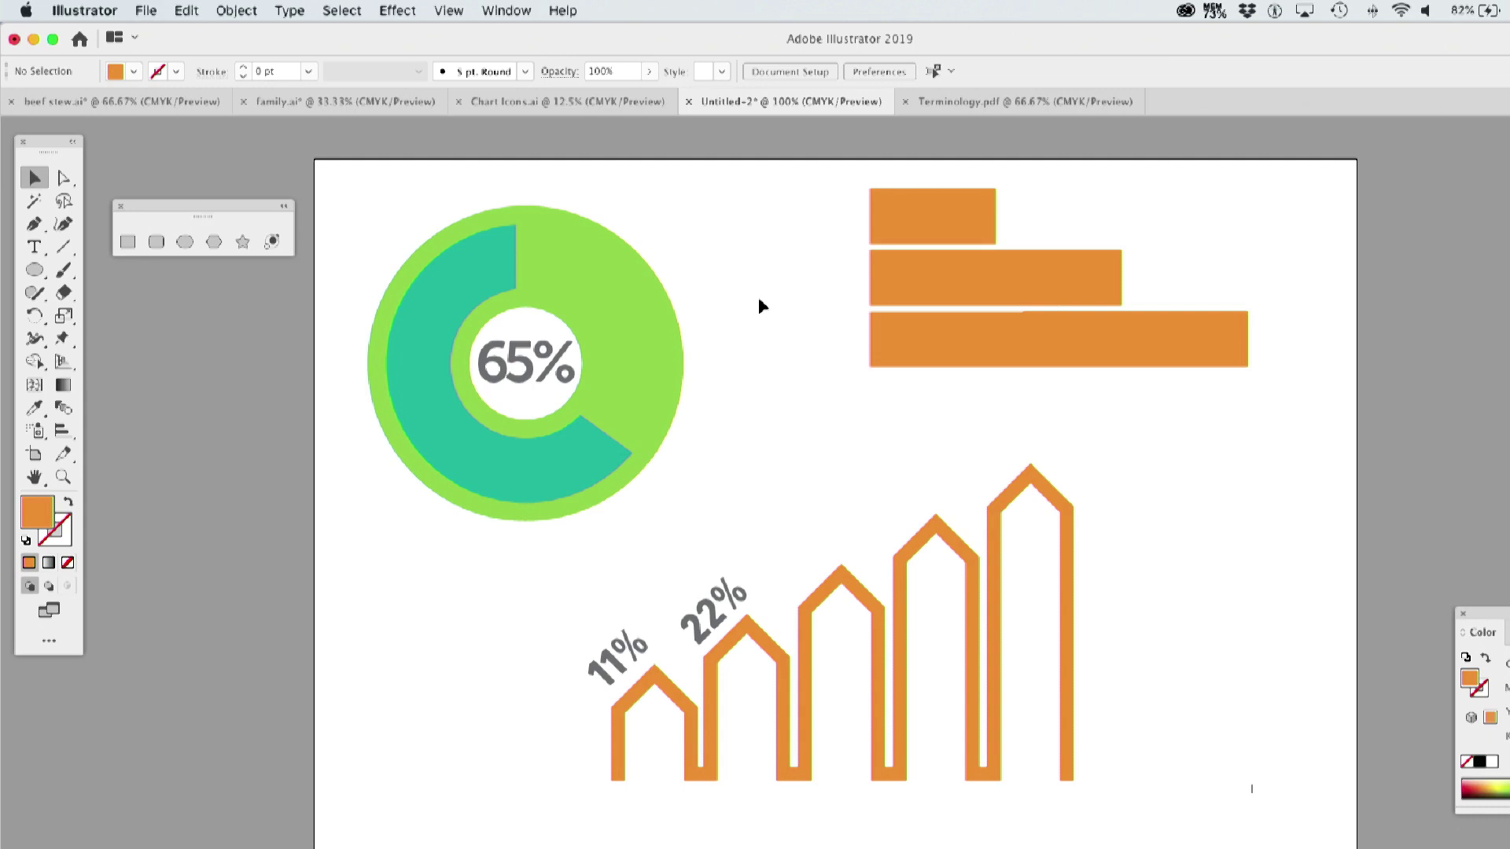
key(a)
drag(1008, 205, 1120, 334)
click(34, 177)
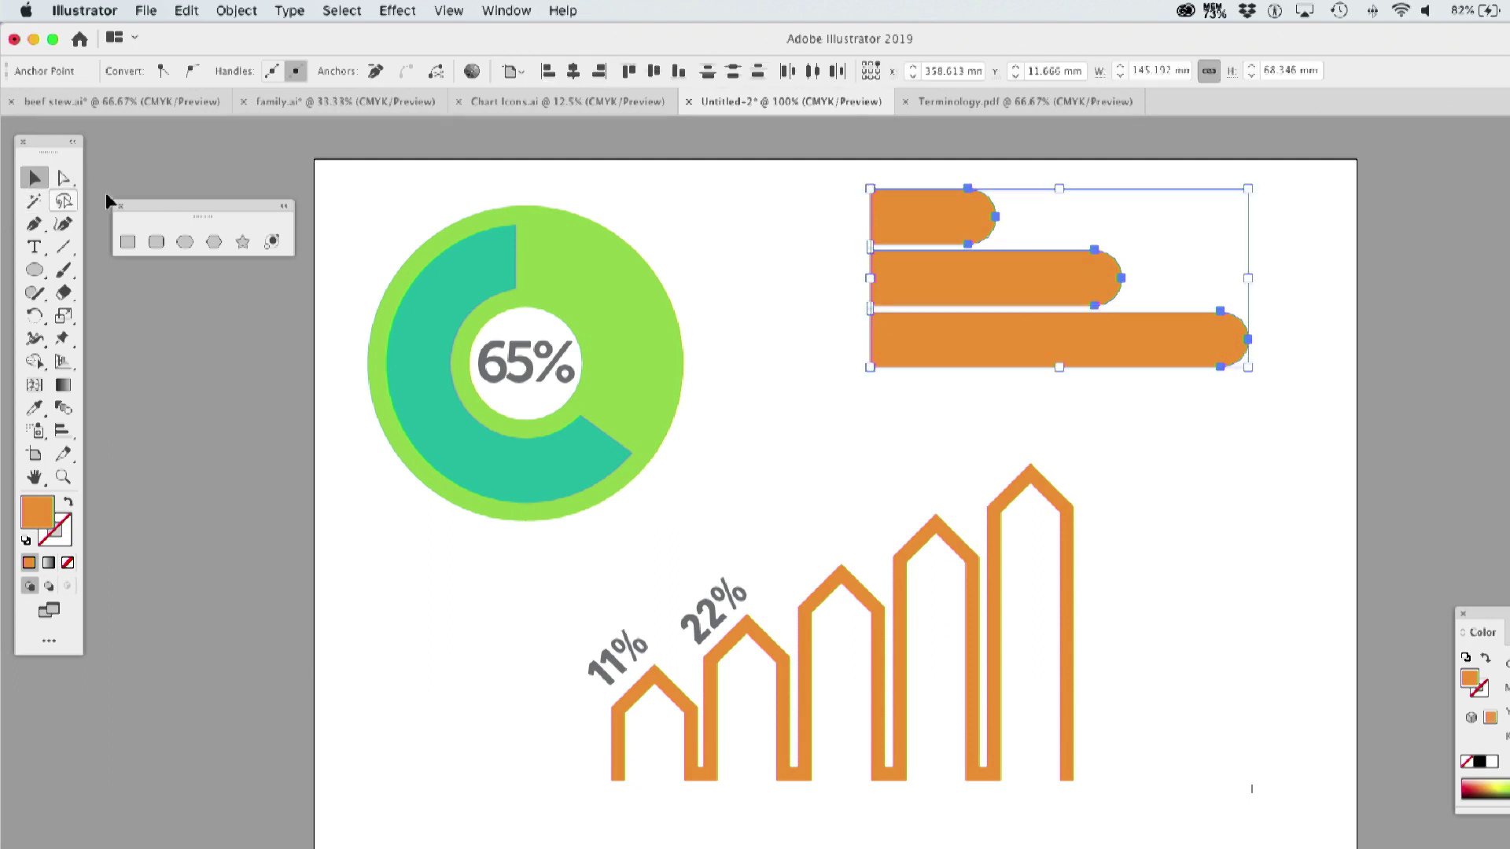
click(864, 480)
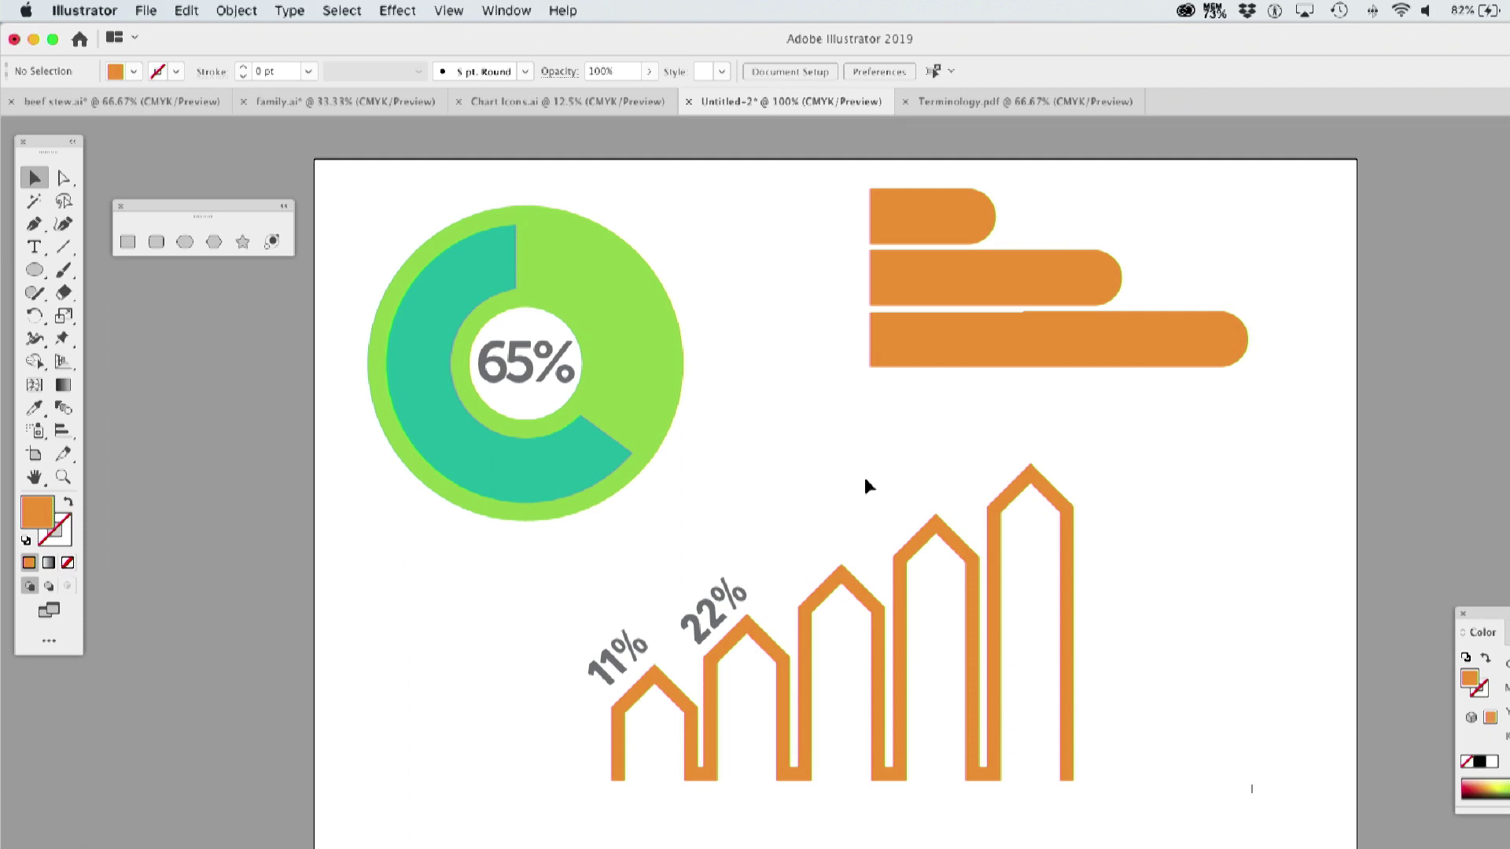
Draw a white-filled circle inside the top bar's rounded right end, nudged slightly right.
click(185, 243)
drag(921, 161, 1023, 256)
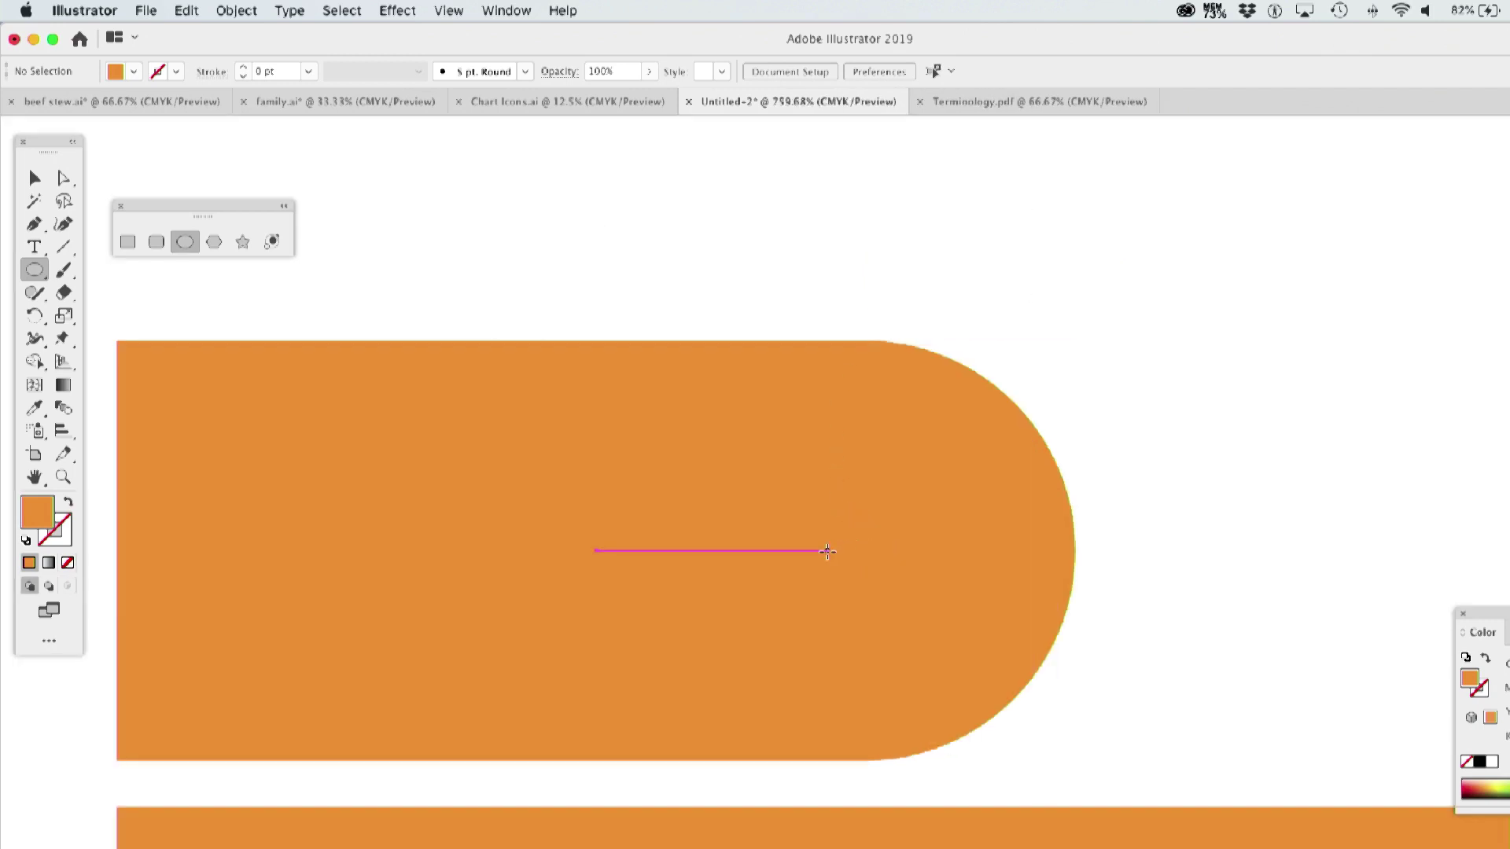
drag(829, 551, 991, 675)
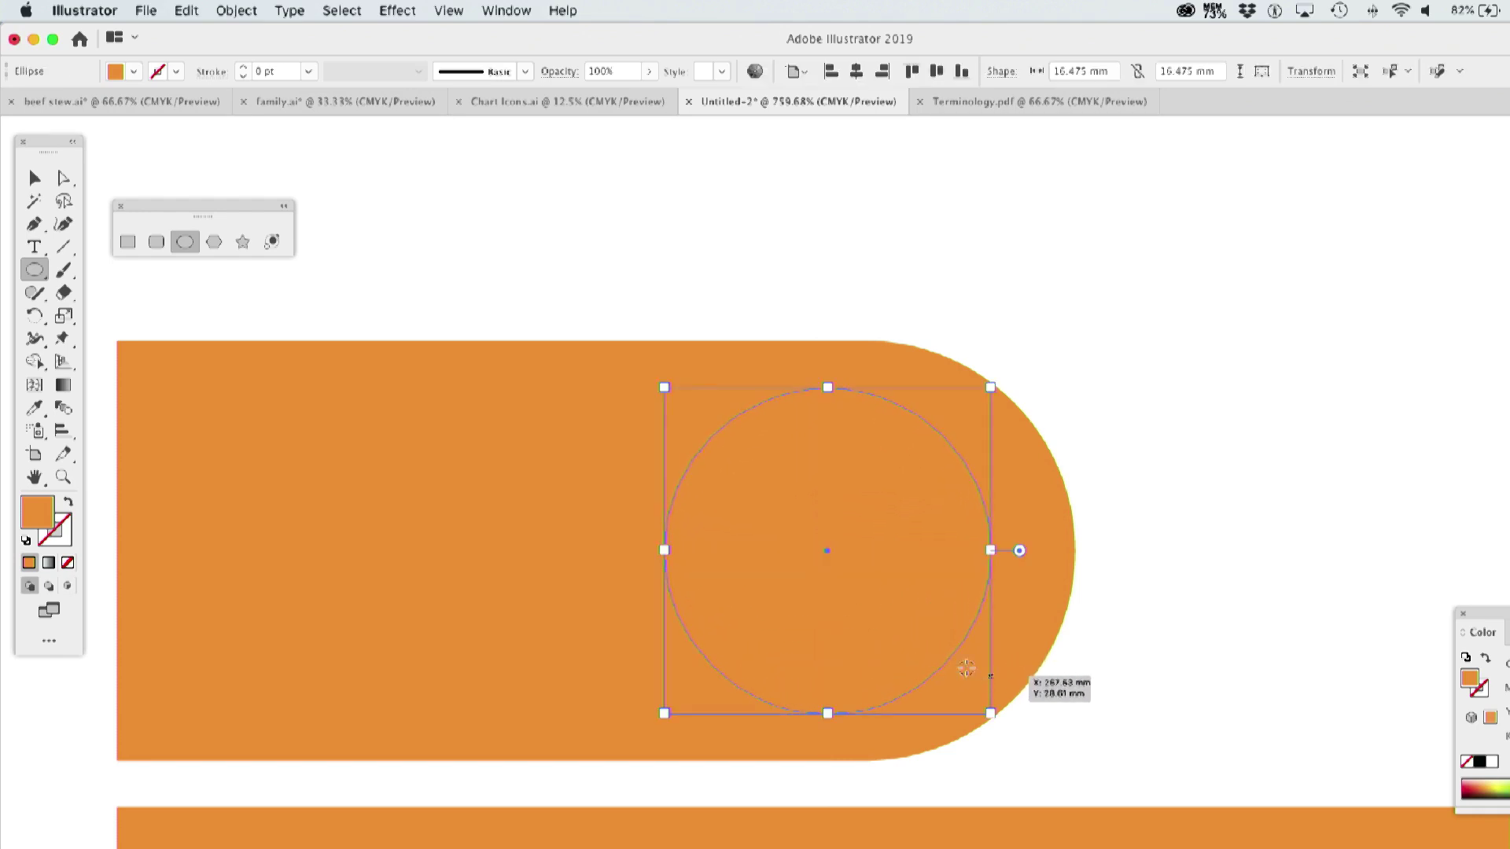
click(130, 72)
click(81, 111)
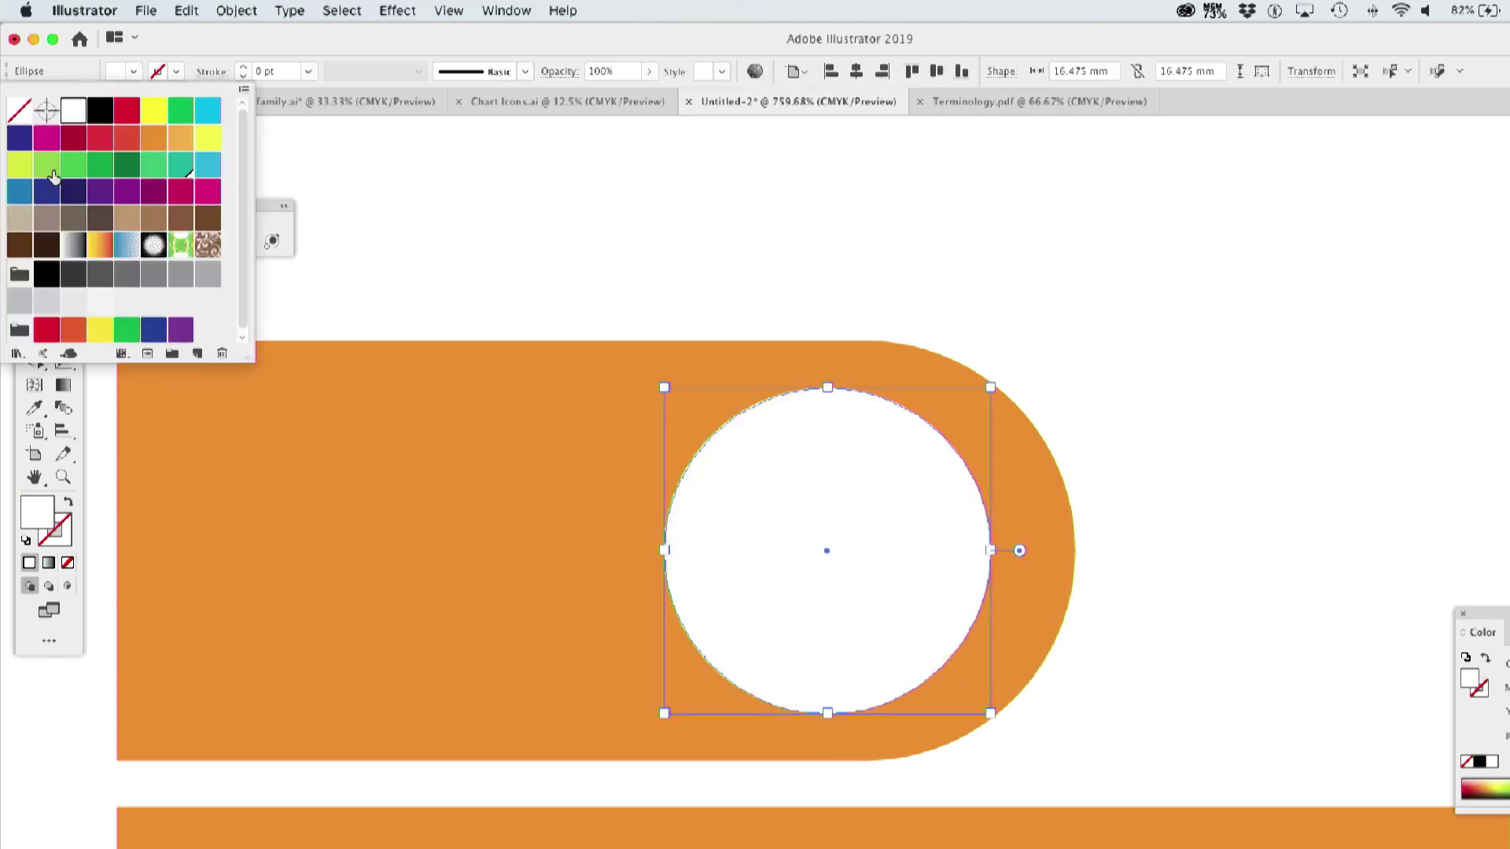
click(404, 228)
click(42, 182)
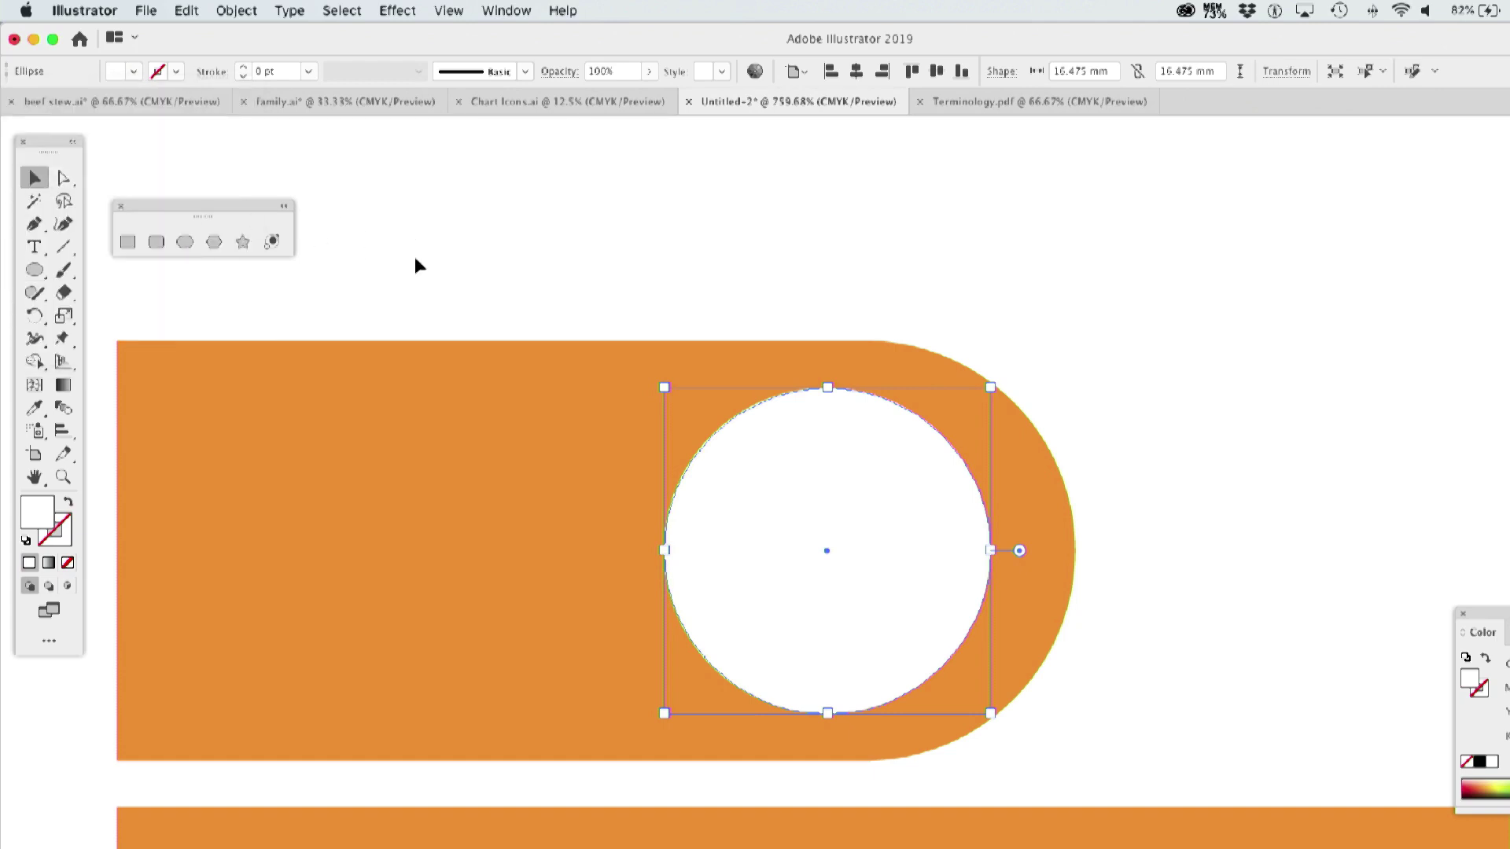
key(Right)
key(Right)
key(Right)
key(Right)
key(Right)
key(Right)
key(Right)
key(Right)
key(Right)
key(Right)
key(Right)
key(Right)
key(Right)
click(700, 290)
key(super+minus)
key(super+minus)
key(super+minus)
key(super+minus)
scroll(720, 569, down, 5)
scroll(720, 569, right, 2)
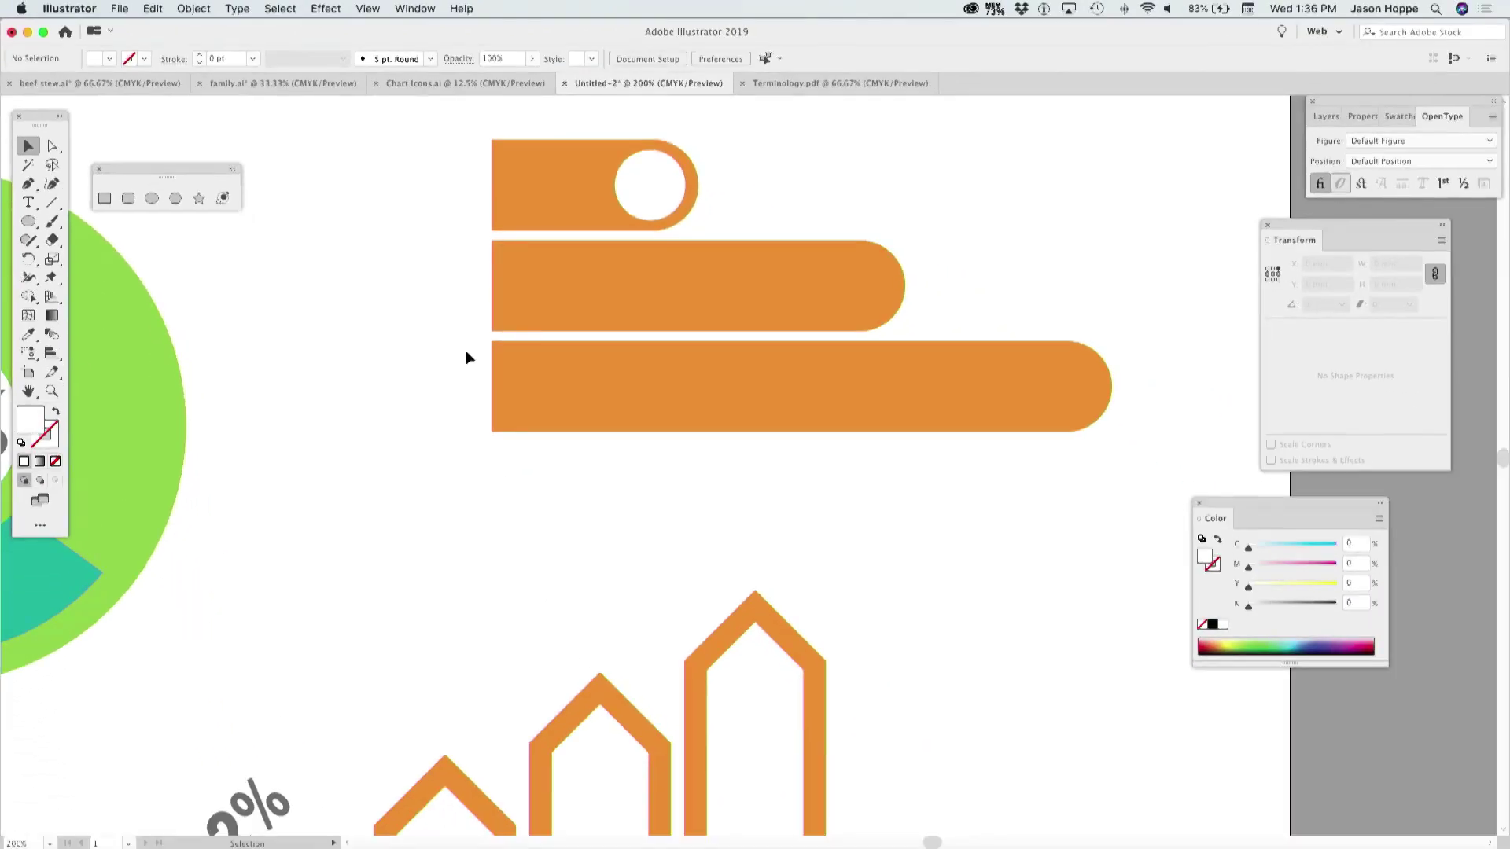
Copy the 22% label onto the white circle, shrink it, and remove the % so it reads 22.
alt+drag(242, 810, 714, 190)
key(super+shift+comma)
key(super+shift+comma)
key(super+shift+comma)
key(super+shift+comma)
key(super+shift+comma)
key(super+shift+comma)
double_click(674, 192)
key(BackSpace)
click(28, 145)
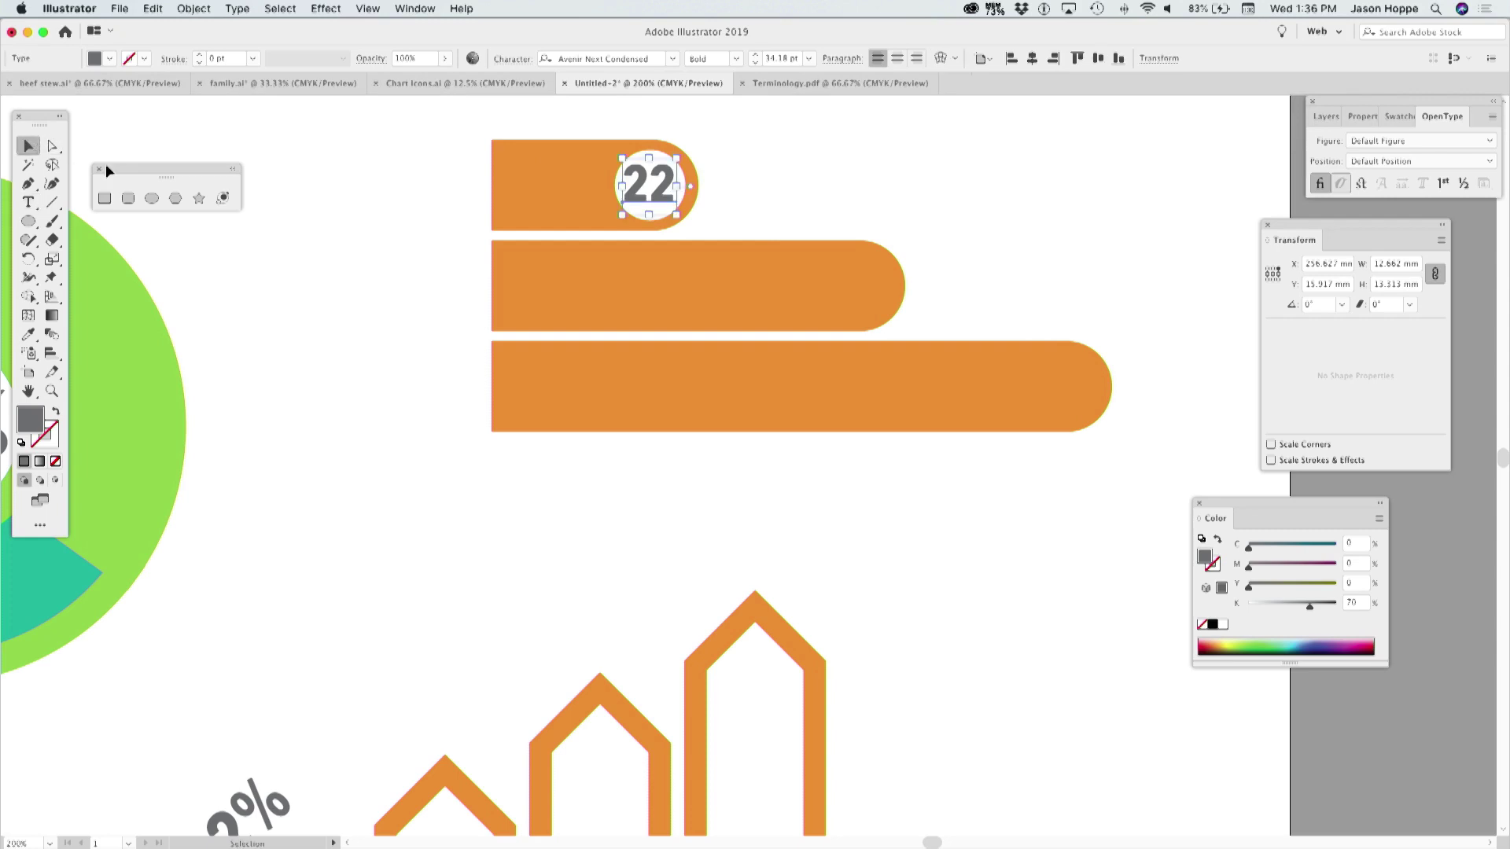
click(425, 255)
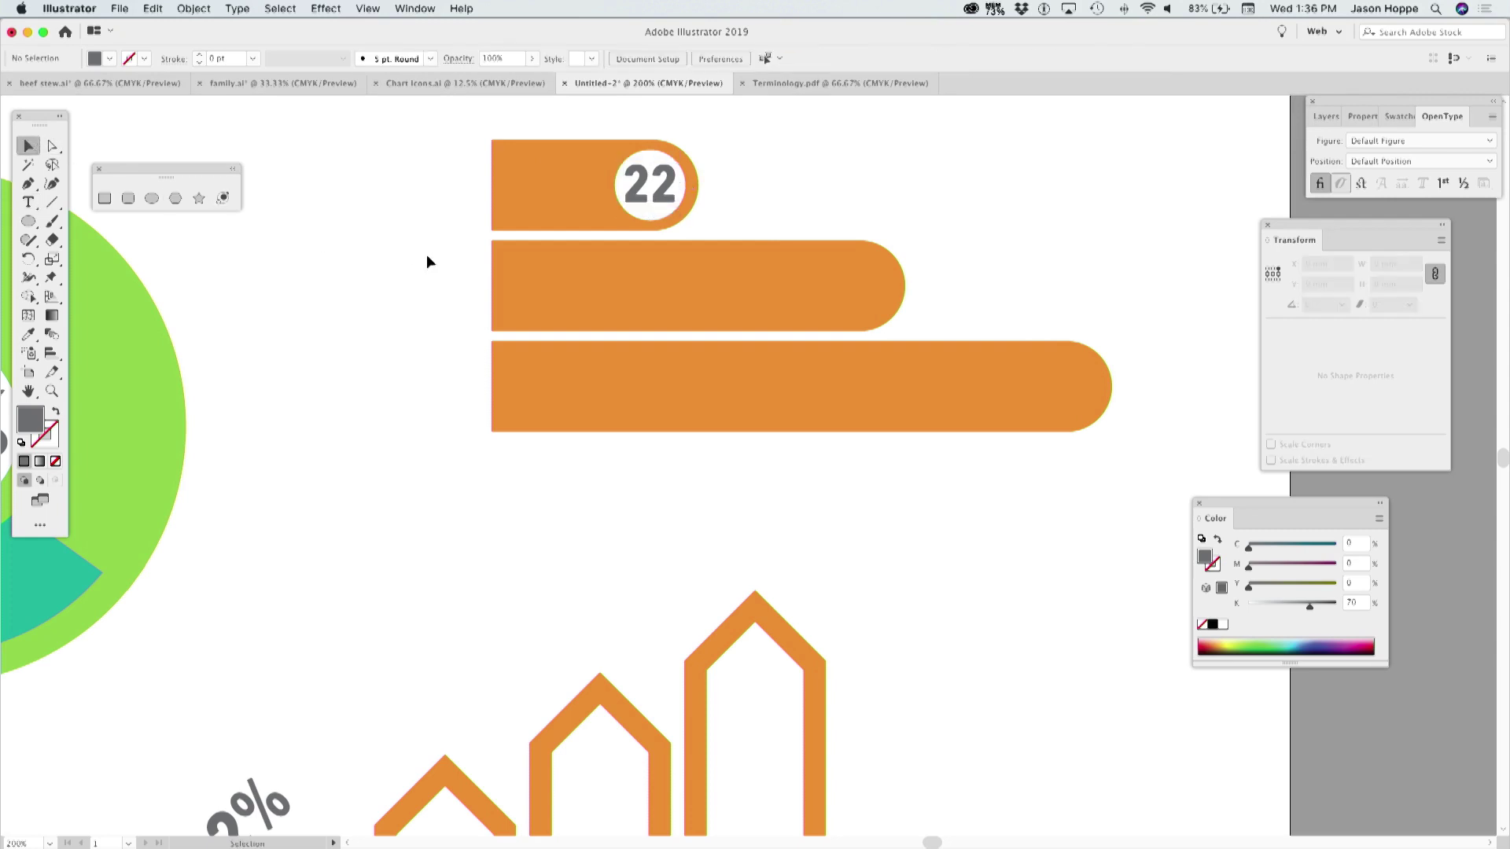
key(super+minus)
key(super+minus)
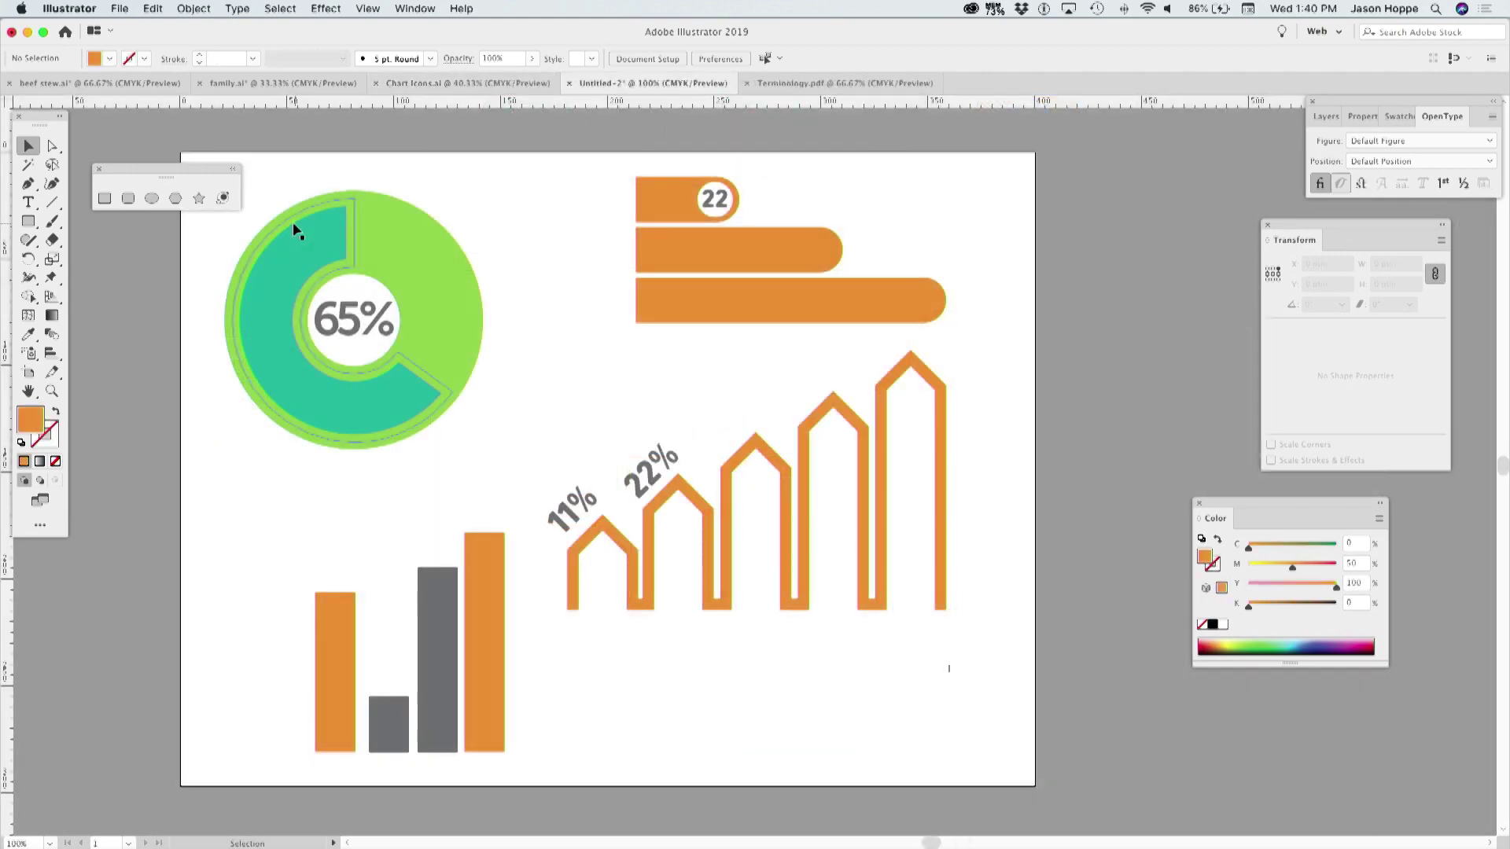
Draw a small orange rectangle butted against the top bar's left end.
click(104, 199)
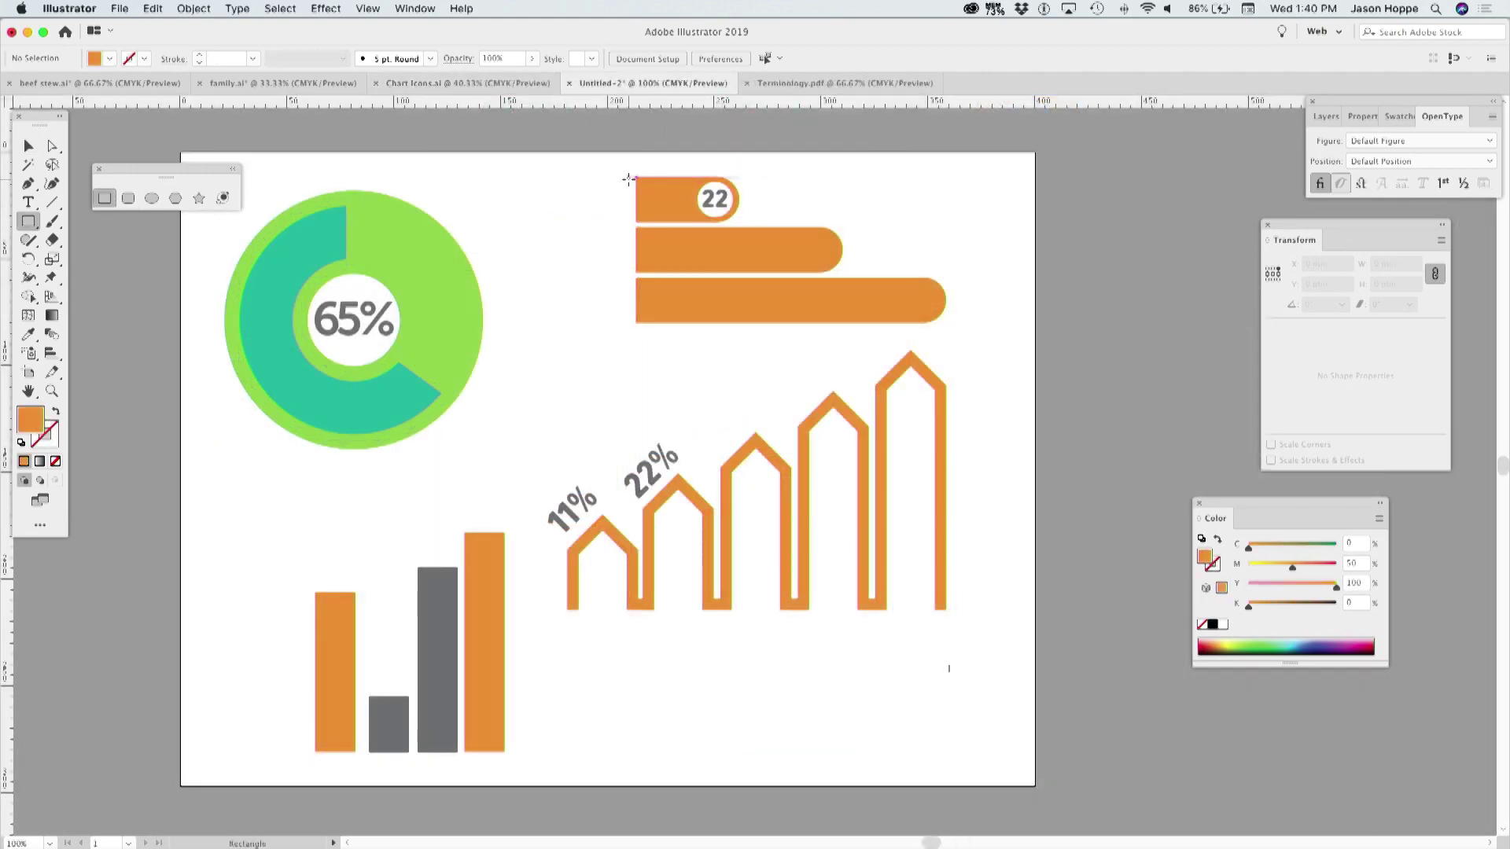
drag(628, 179, 571, 222)
key(v)
key(super+equal)
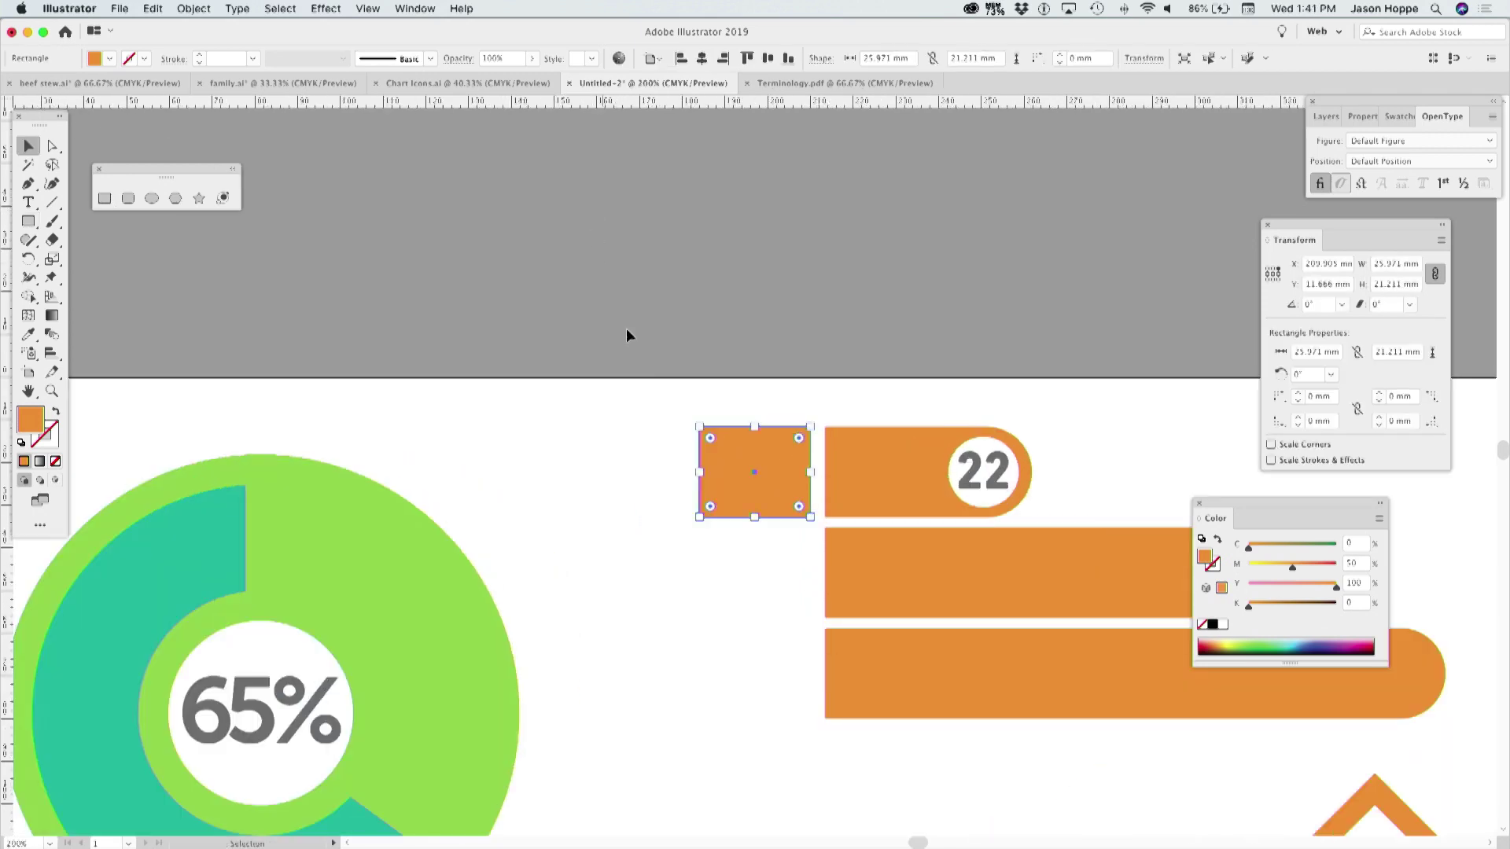
scroll(684, 377, down, 3)
drag(690, 380, 705, 380)
click(624, 393)
click(715, 405)
key(Right)
click(564, 370)
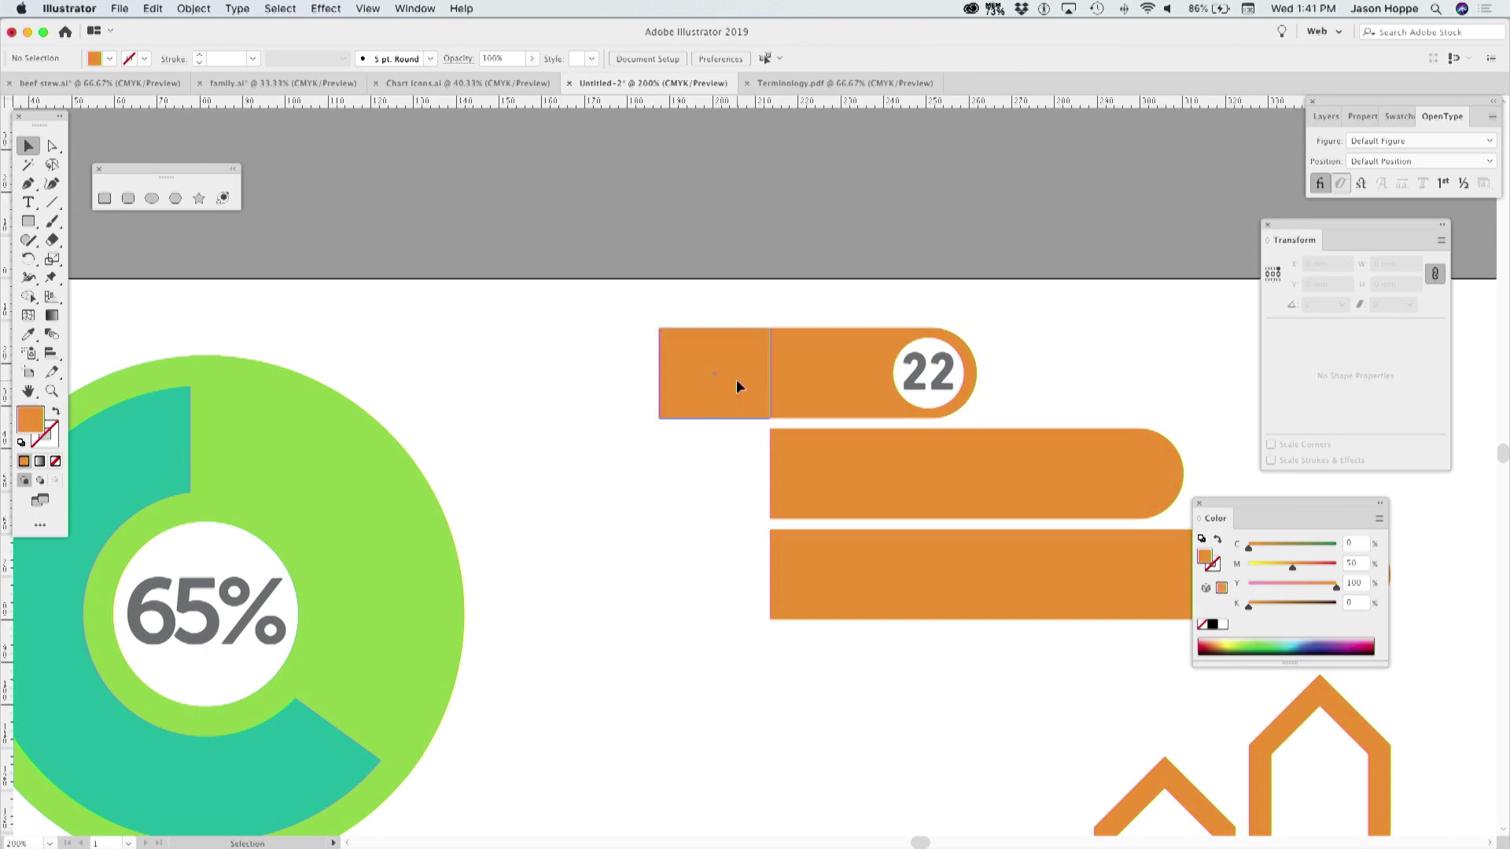
Copy the rectangle down to the second and third bars and select all three.
drag(736, 382, 740, 488)
key(ctrl+d)
click(572, 422)
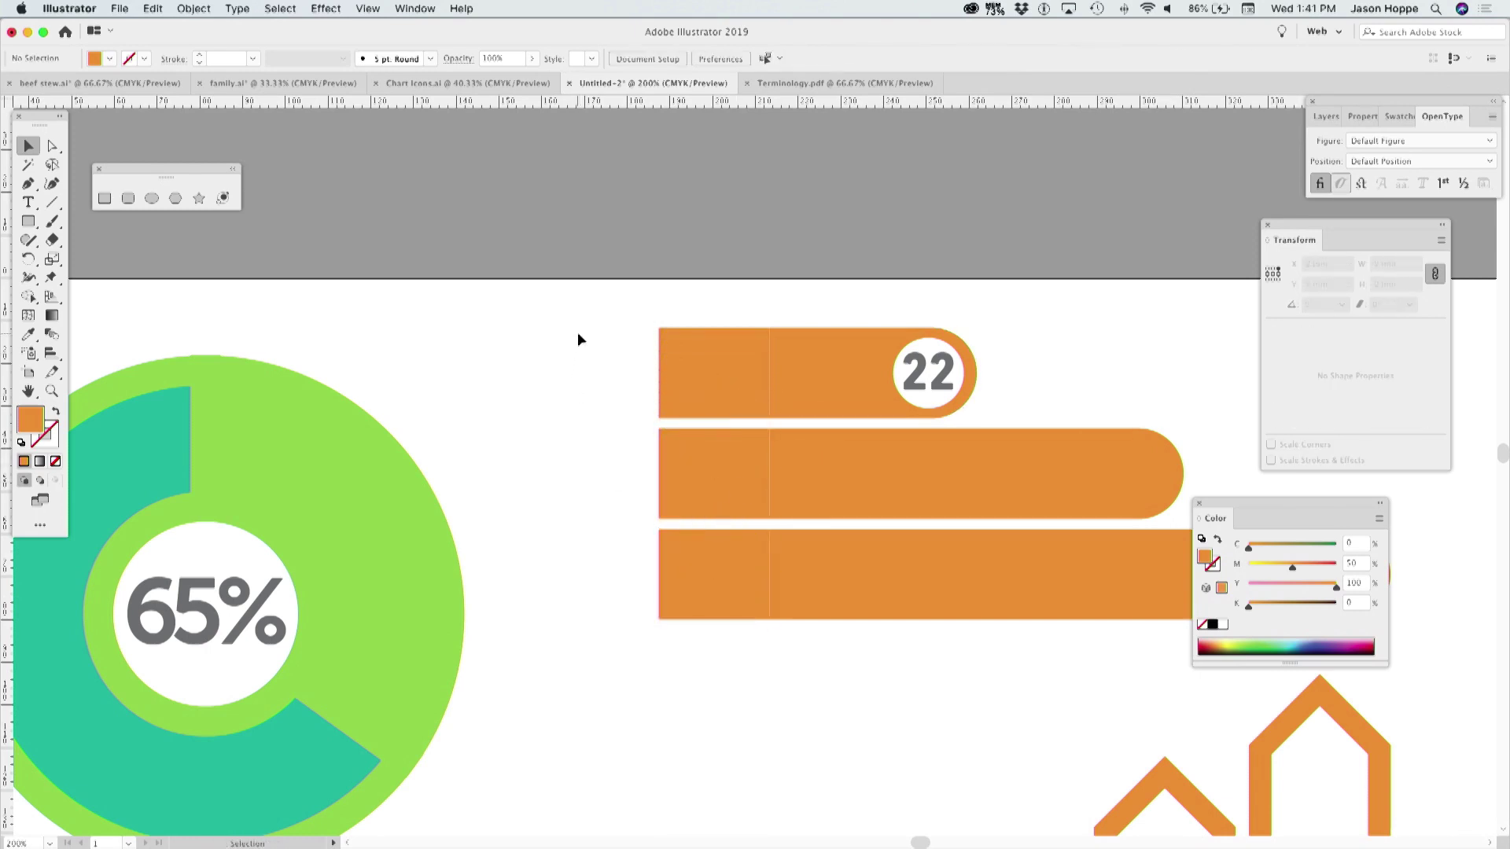
drag(578, 332, 687, 612)
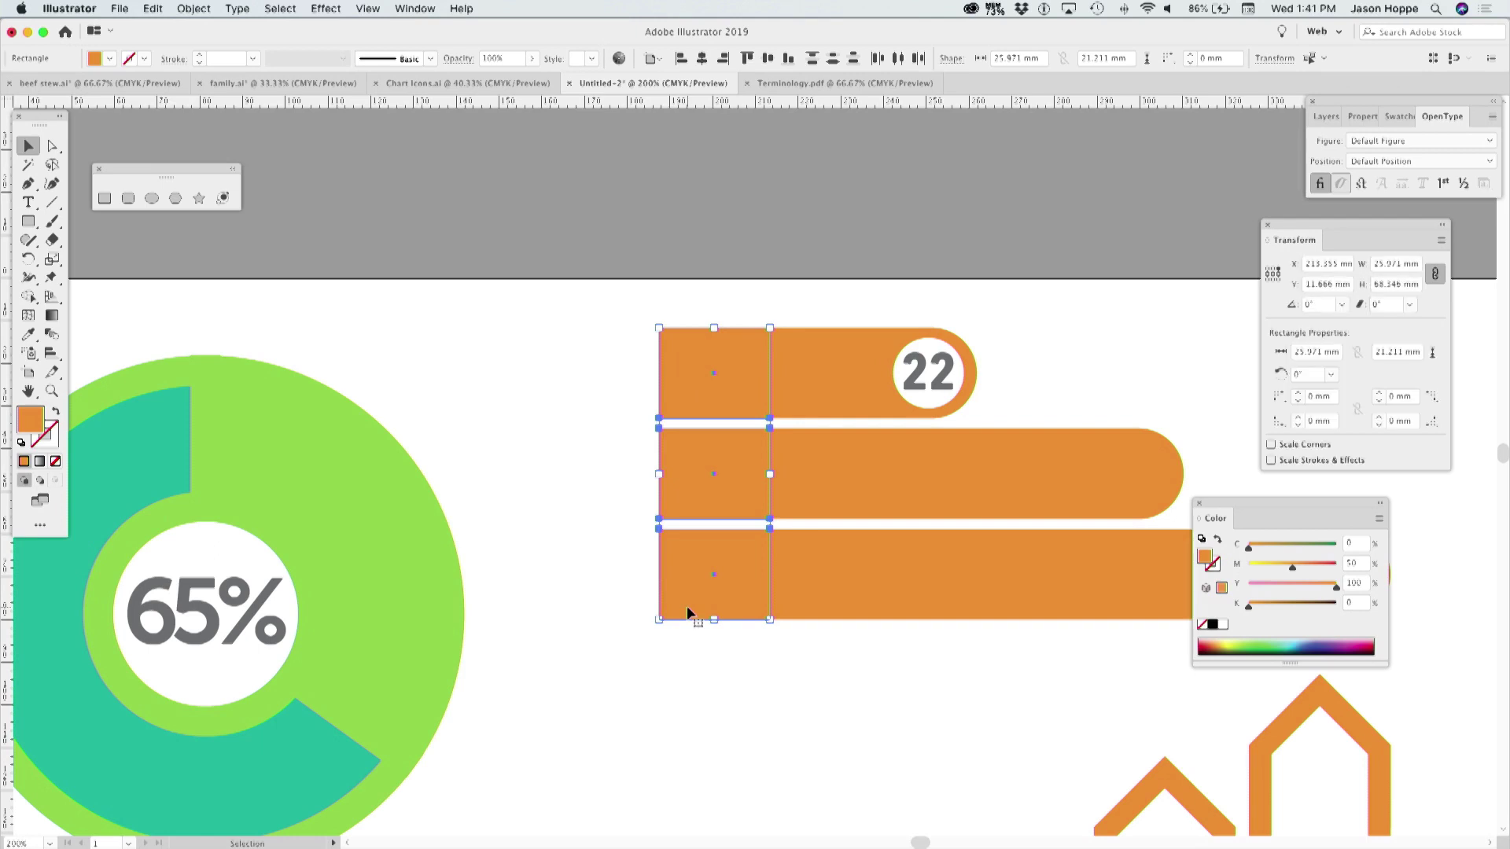
Taper the three left tabs with Free Transform's Perspective Distort, dragging the bottom-left corner up.
key(a)
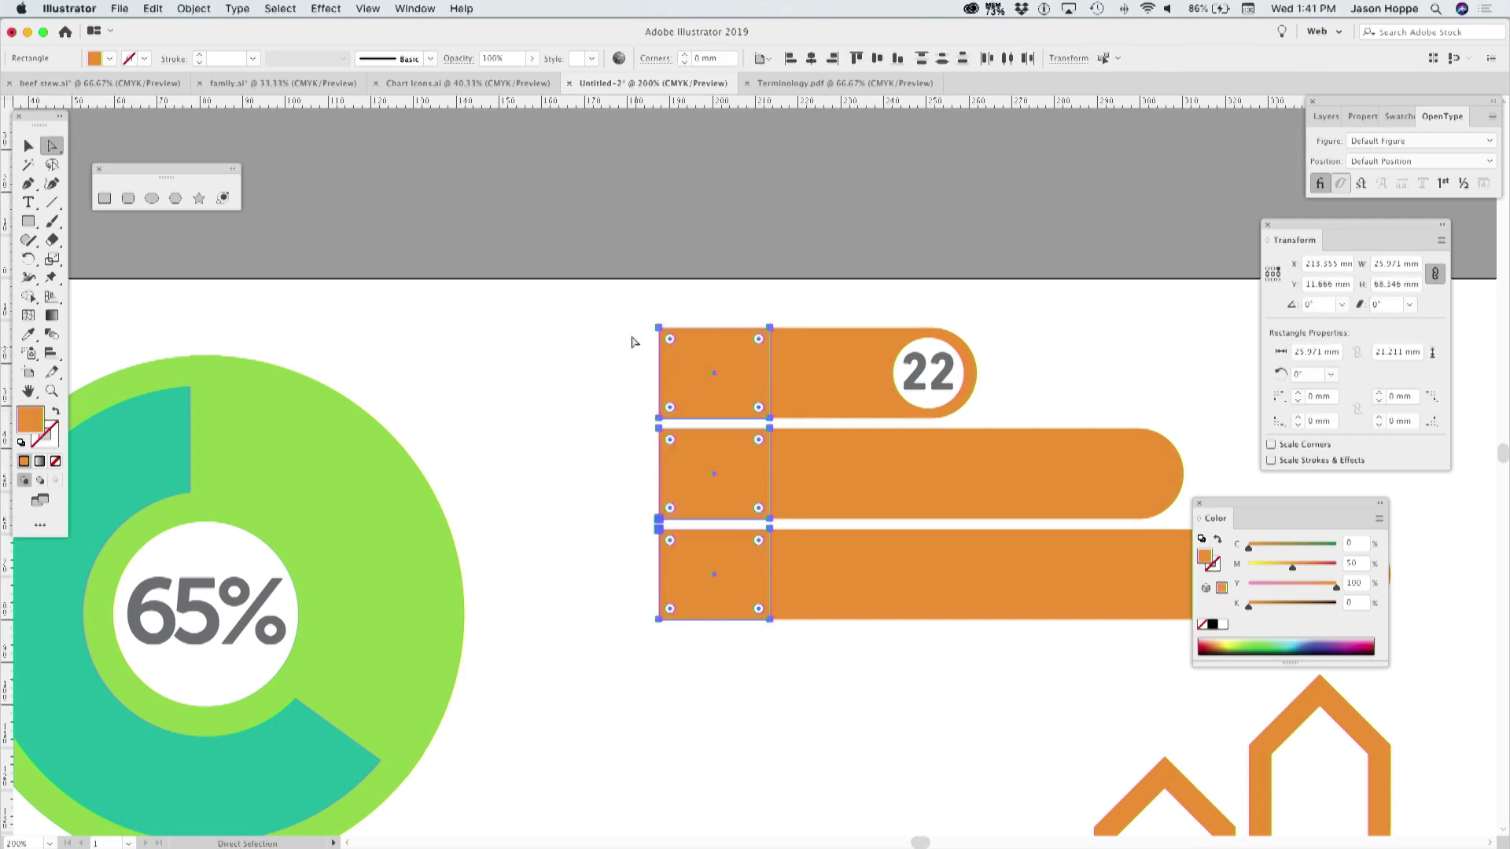
drag(635, 308, 667, 673)
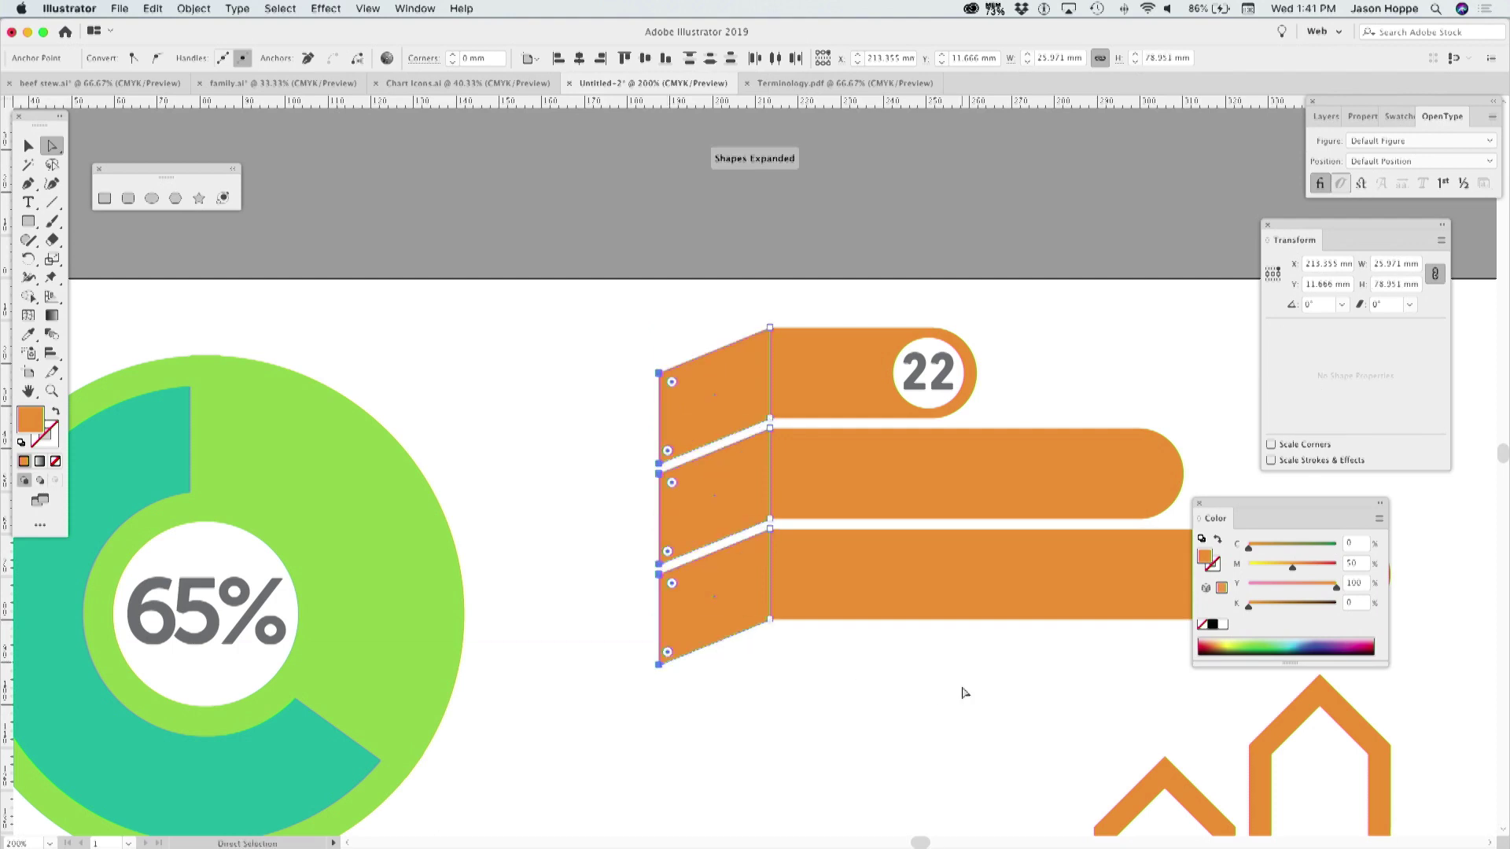
key(super+a)
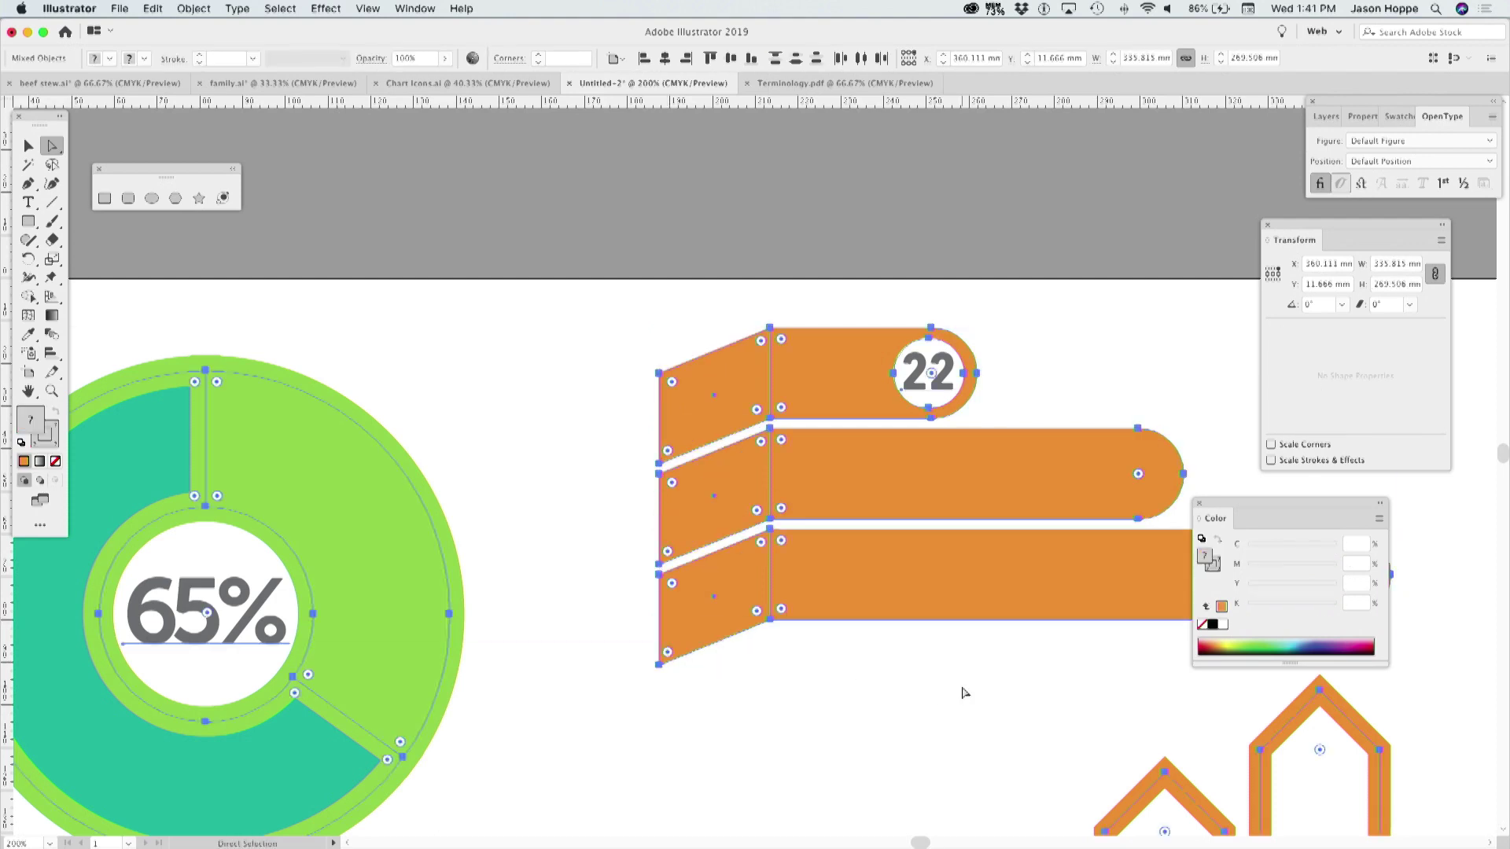
key(super+z)
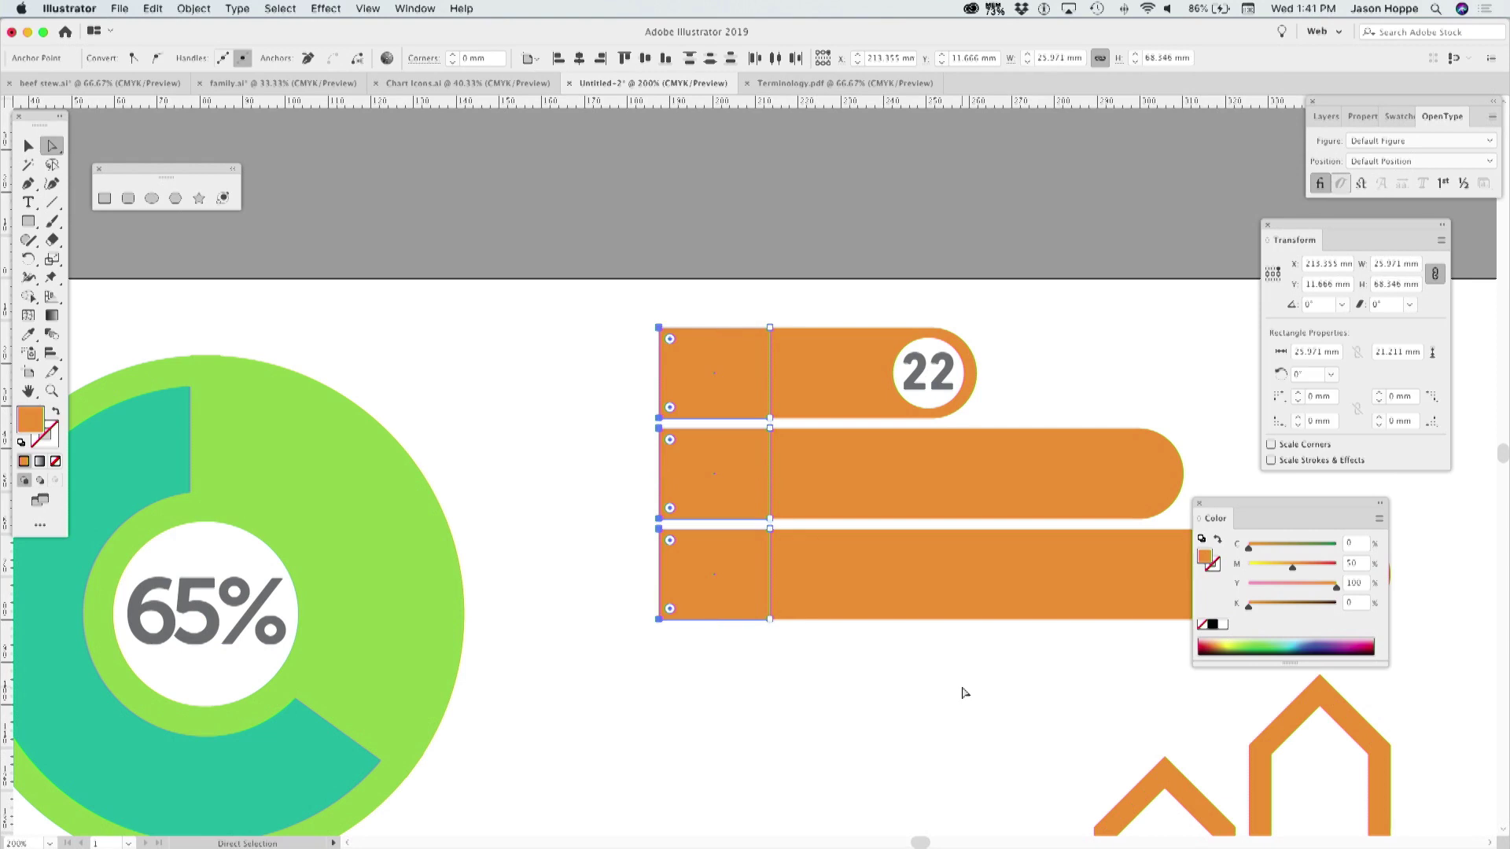
key(v)
drag(590, 334, 724, 612)
key(e)
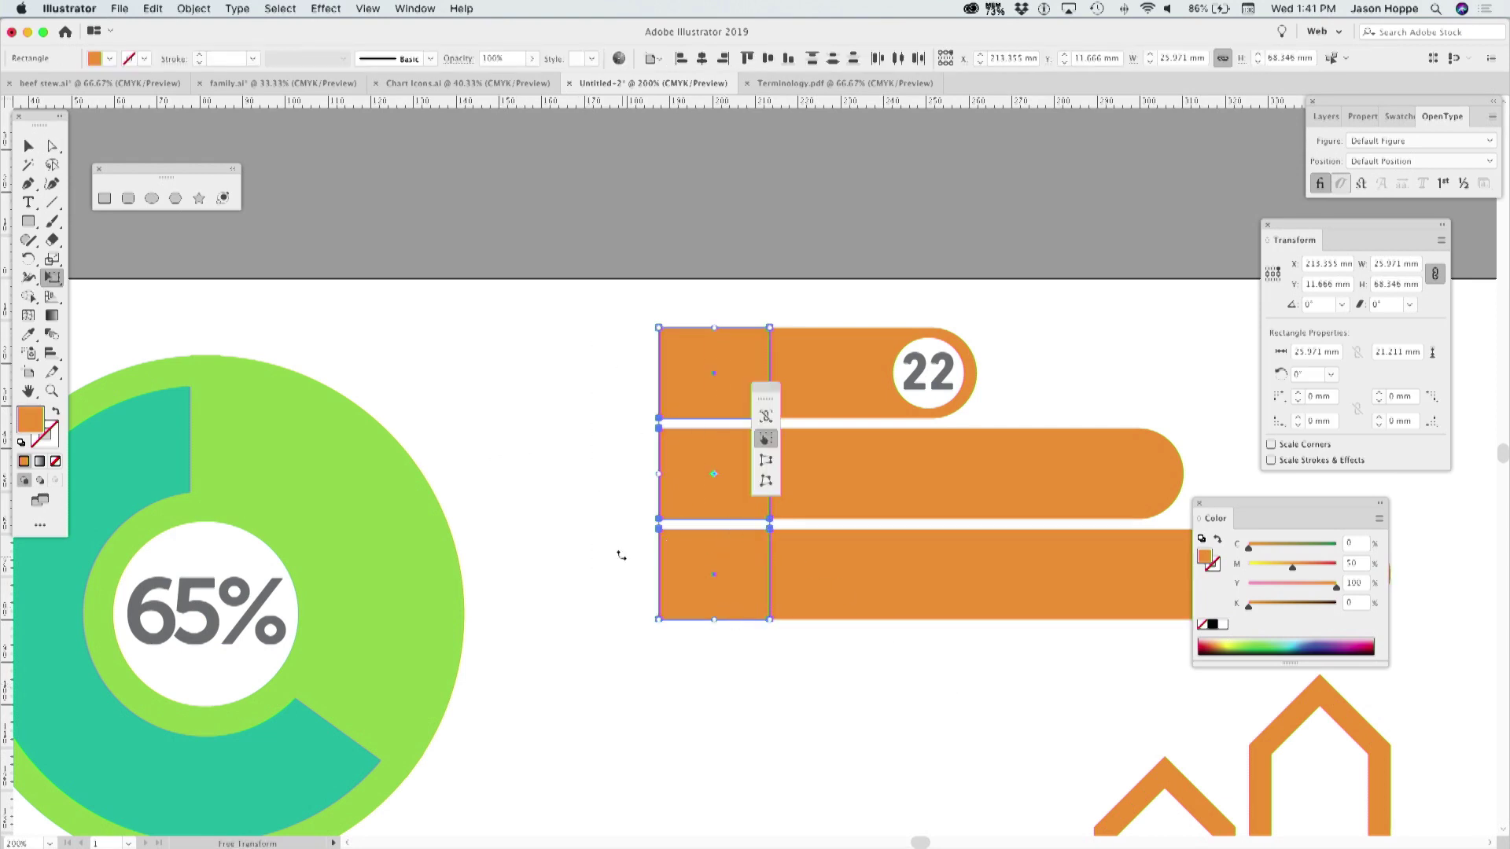
click(765, 460)
drag(659, 620, 660, 592)
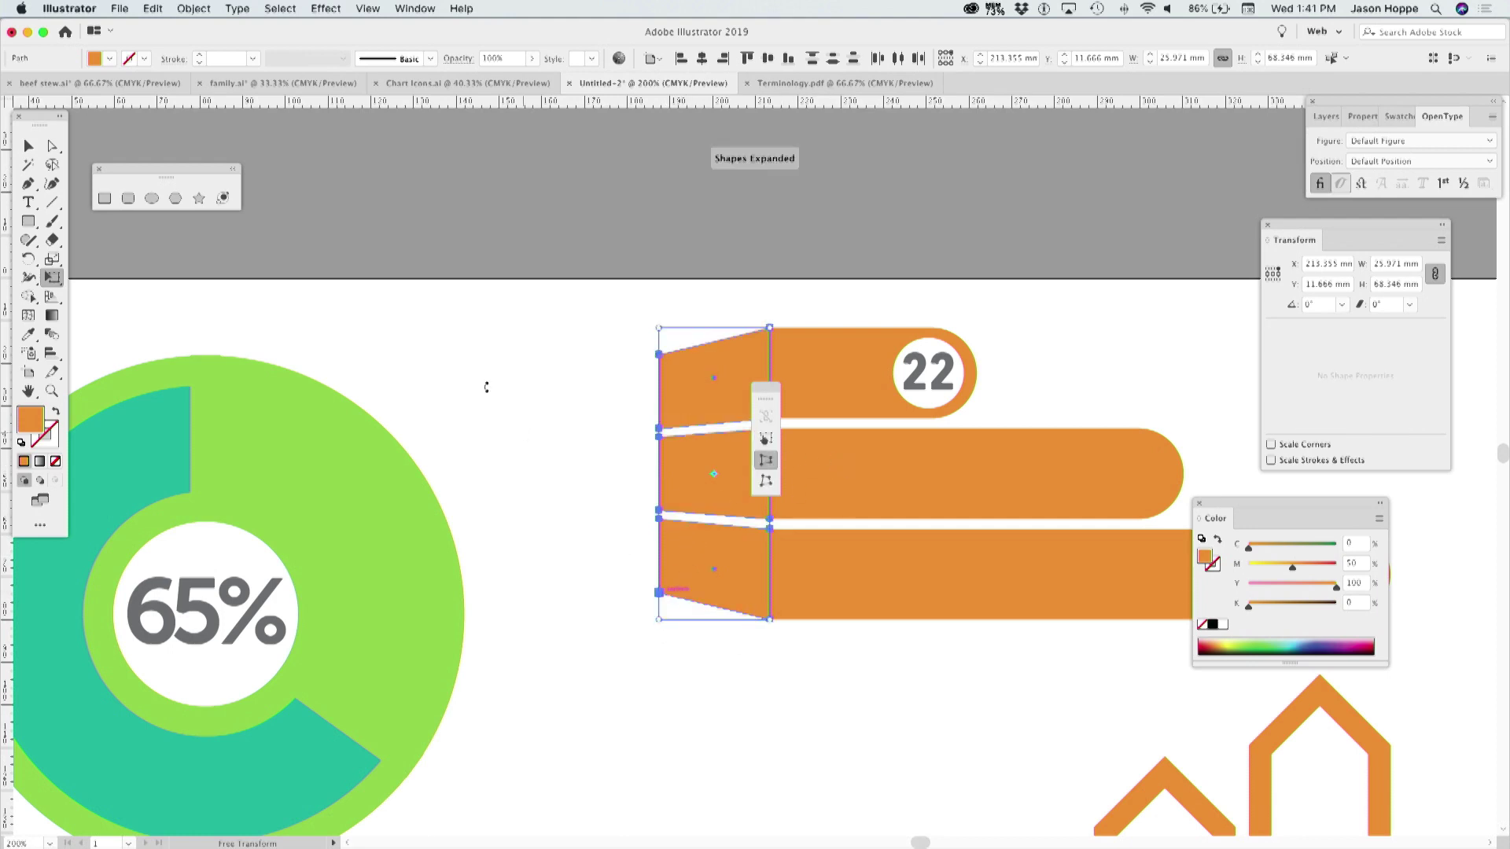
drag(770, 390, 443, 326)
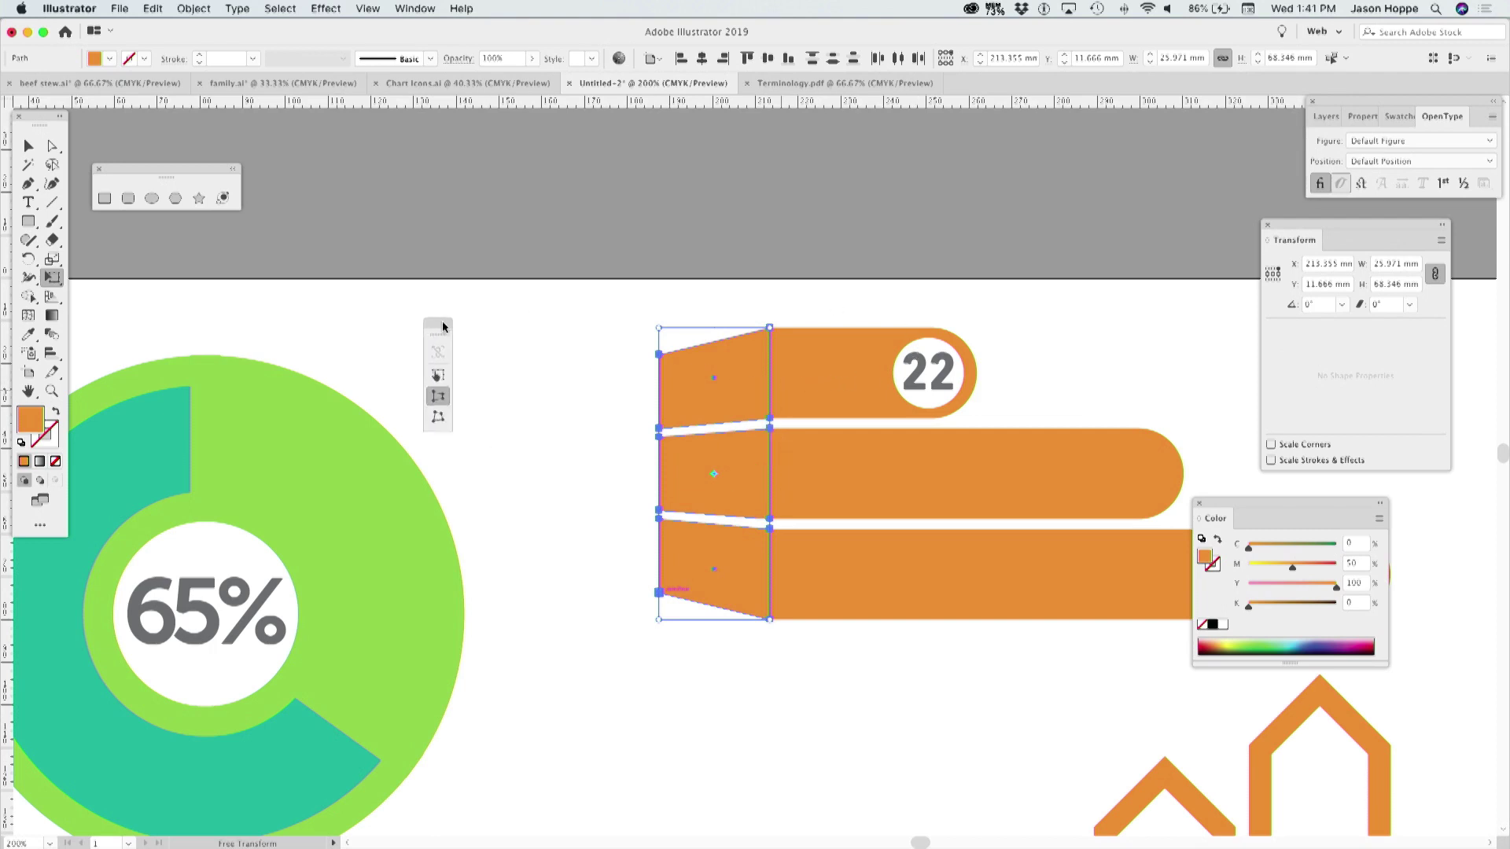
click(28, 146)
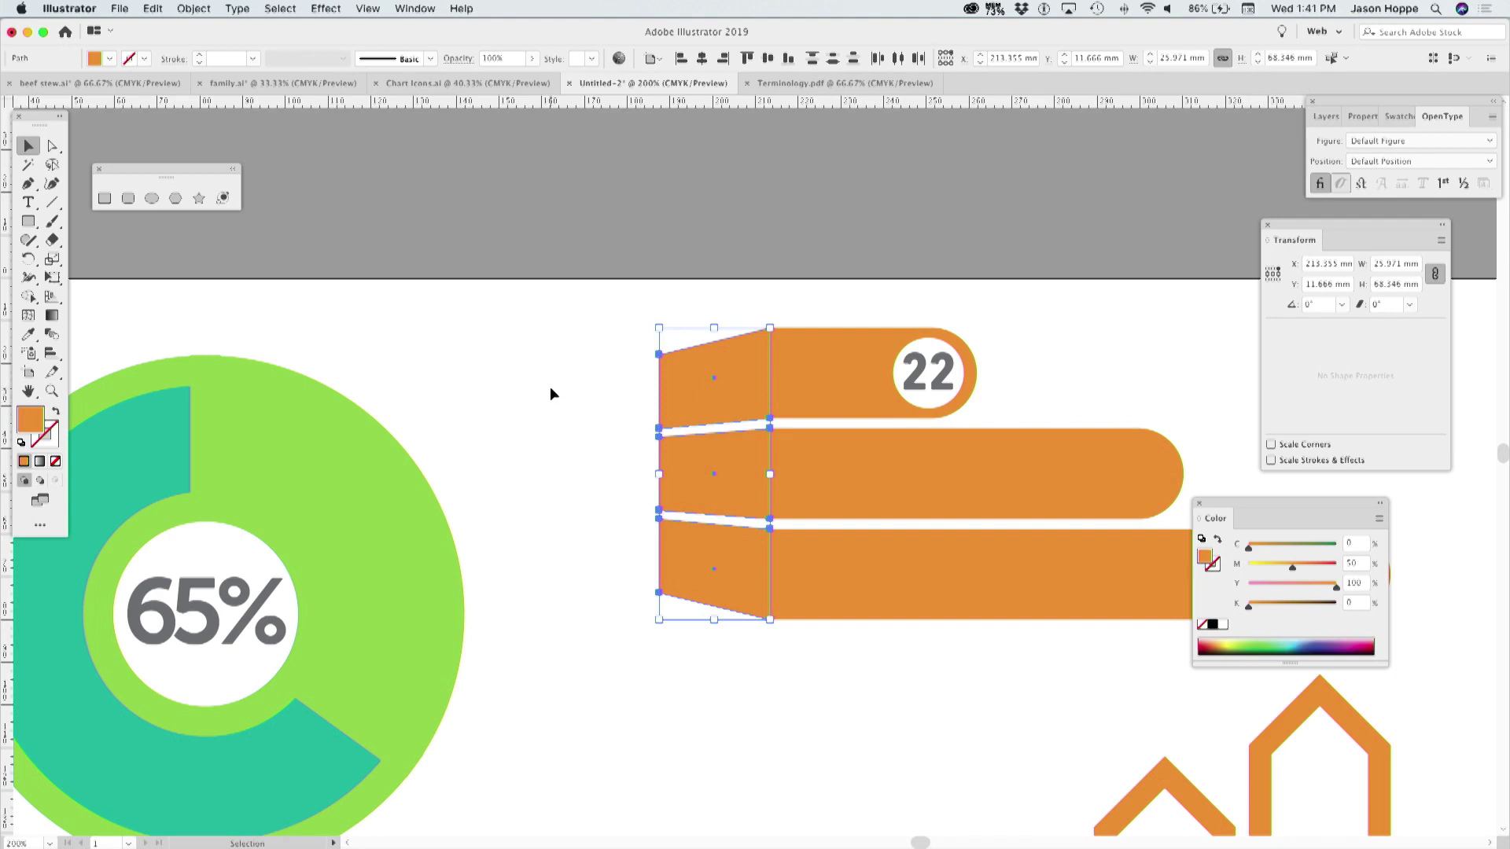
Darken the three tabs to burnt orange via Recolor Artwork, then draw a rectangle left of the top tab.
click(155, 9)
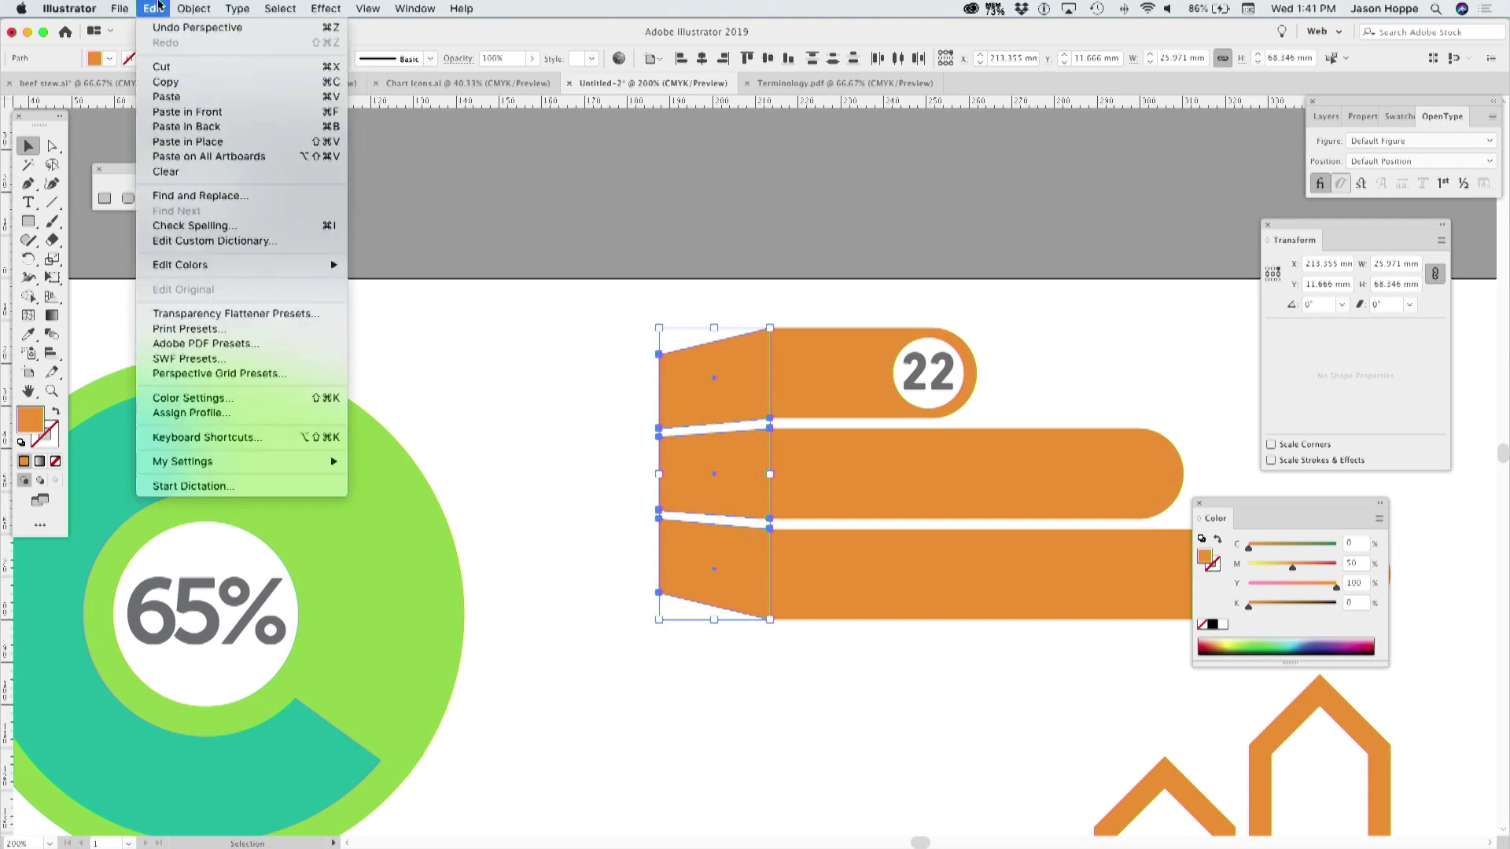
mouse_move(164, 269)
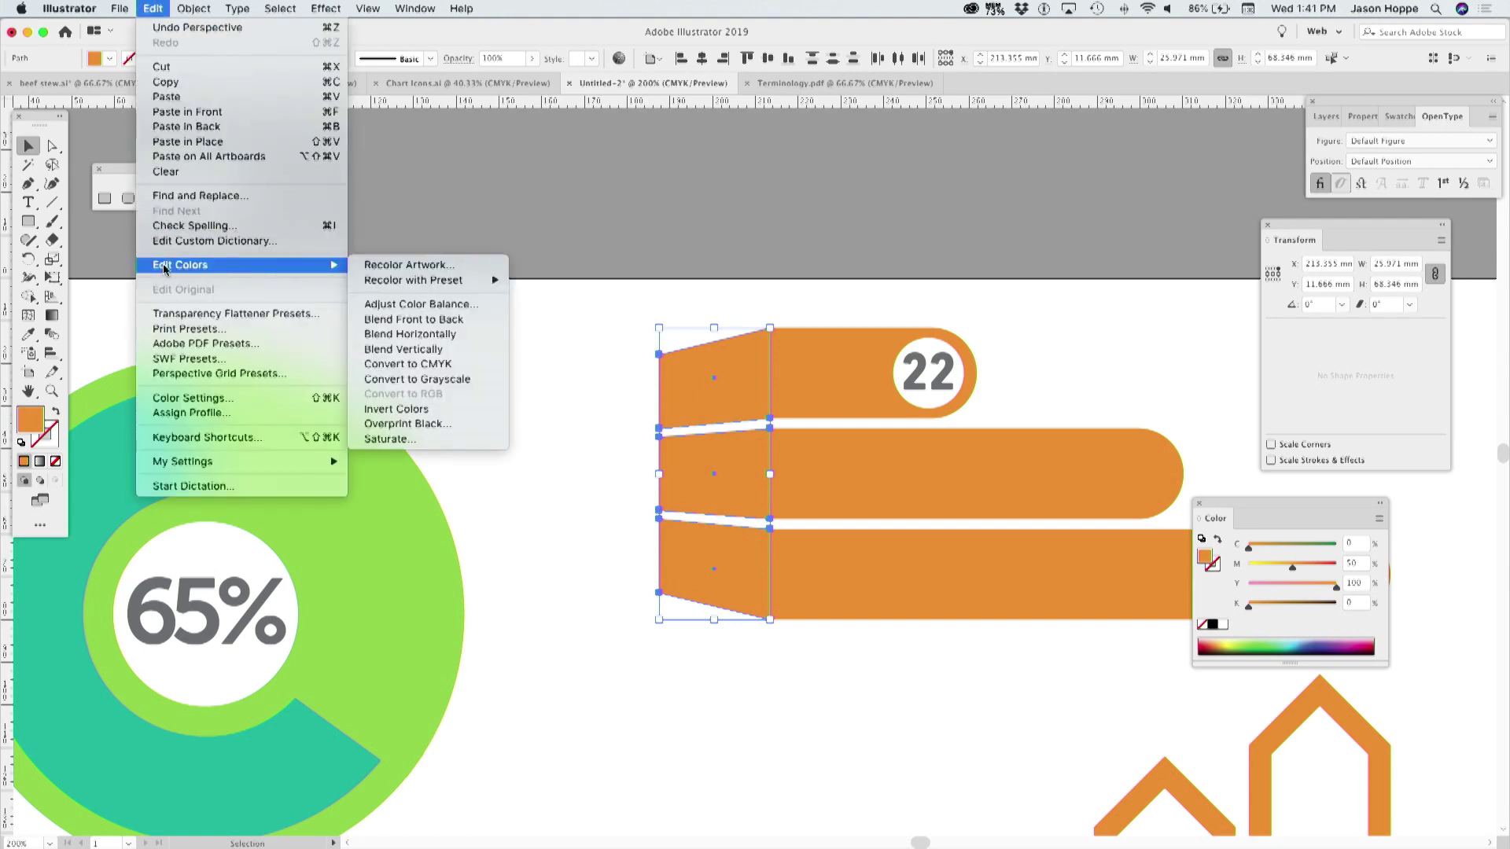
click(369, 267)
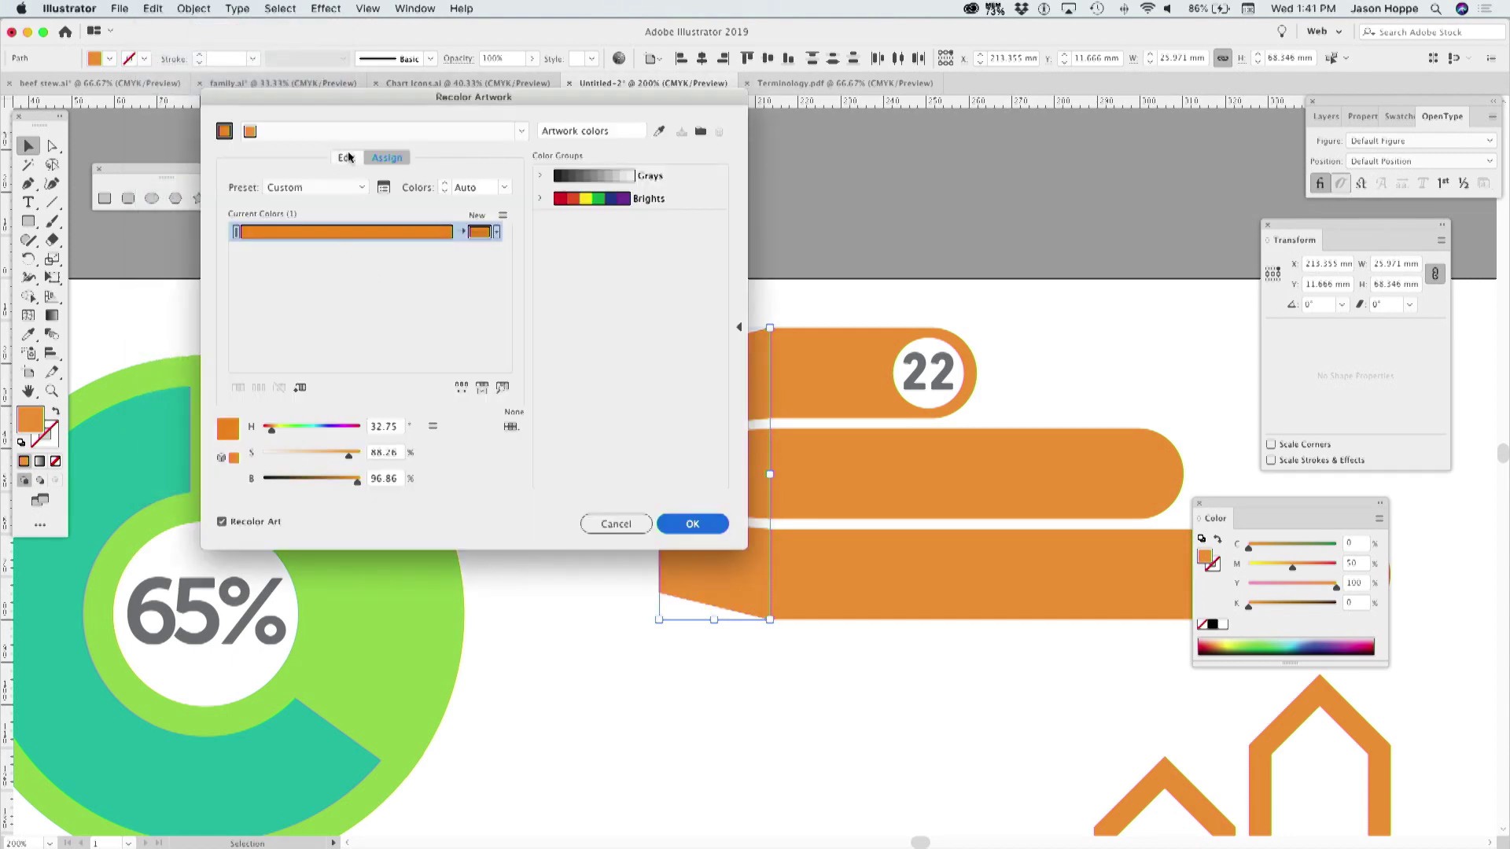
click(349, 157)
drag(405, 397, 387, 397)
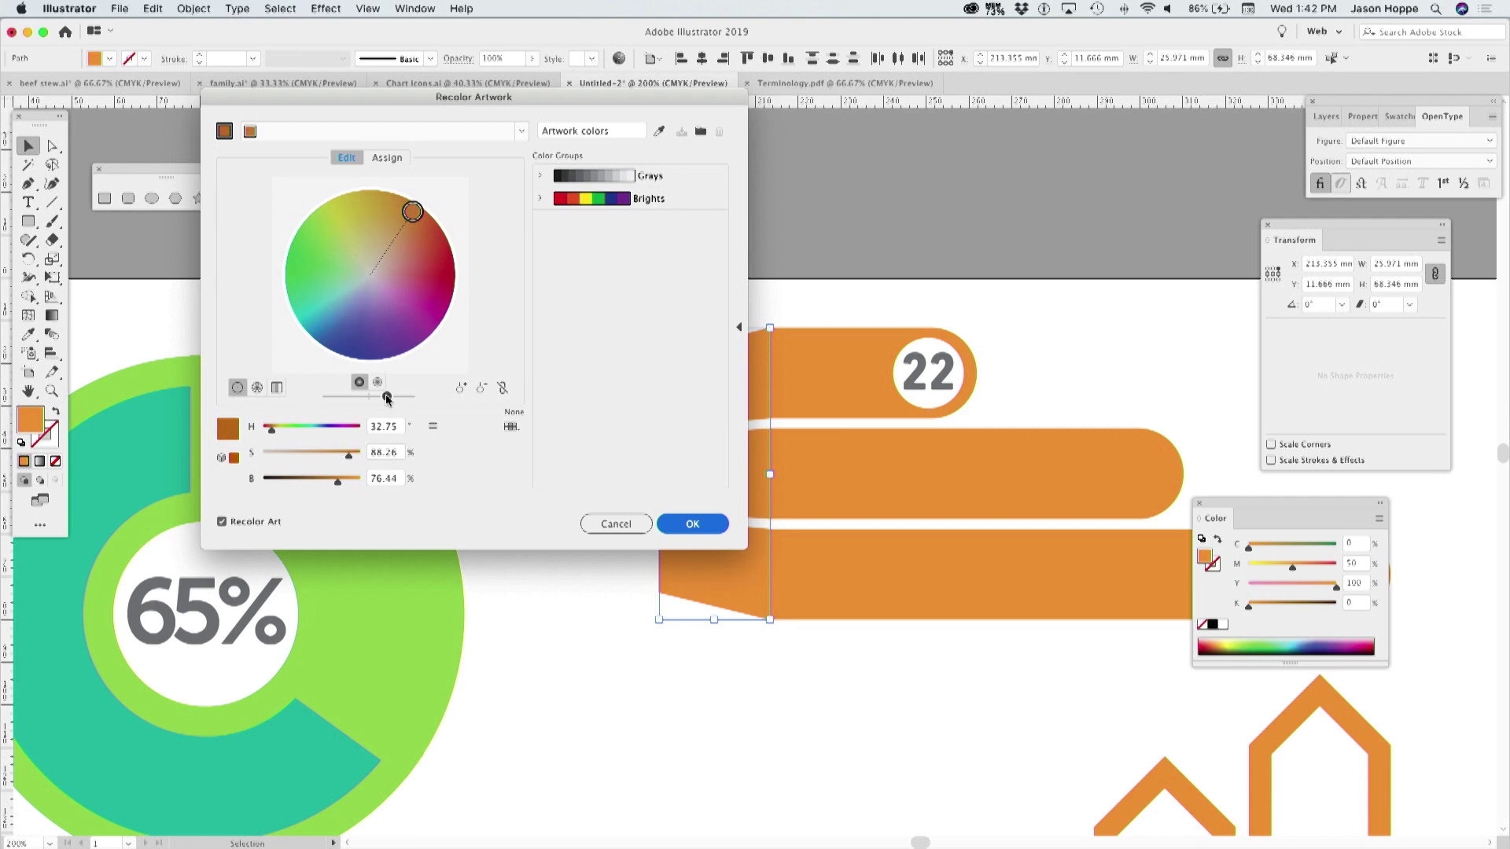
click(692, 524)
click(592, 522)
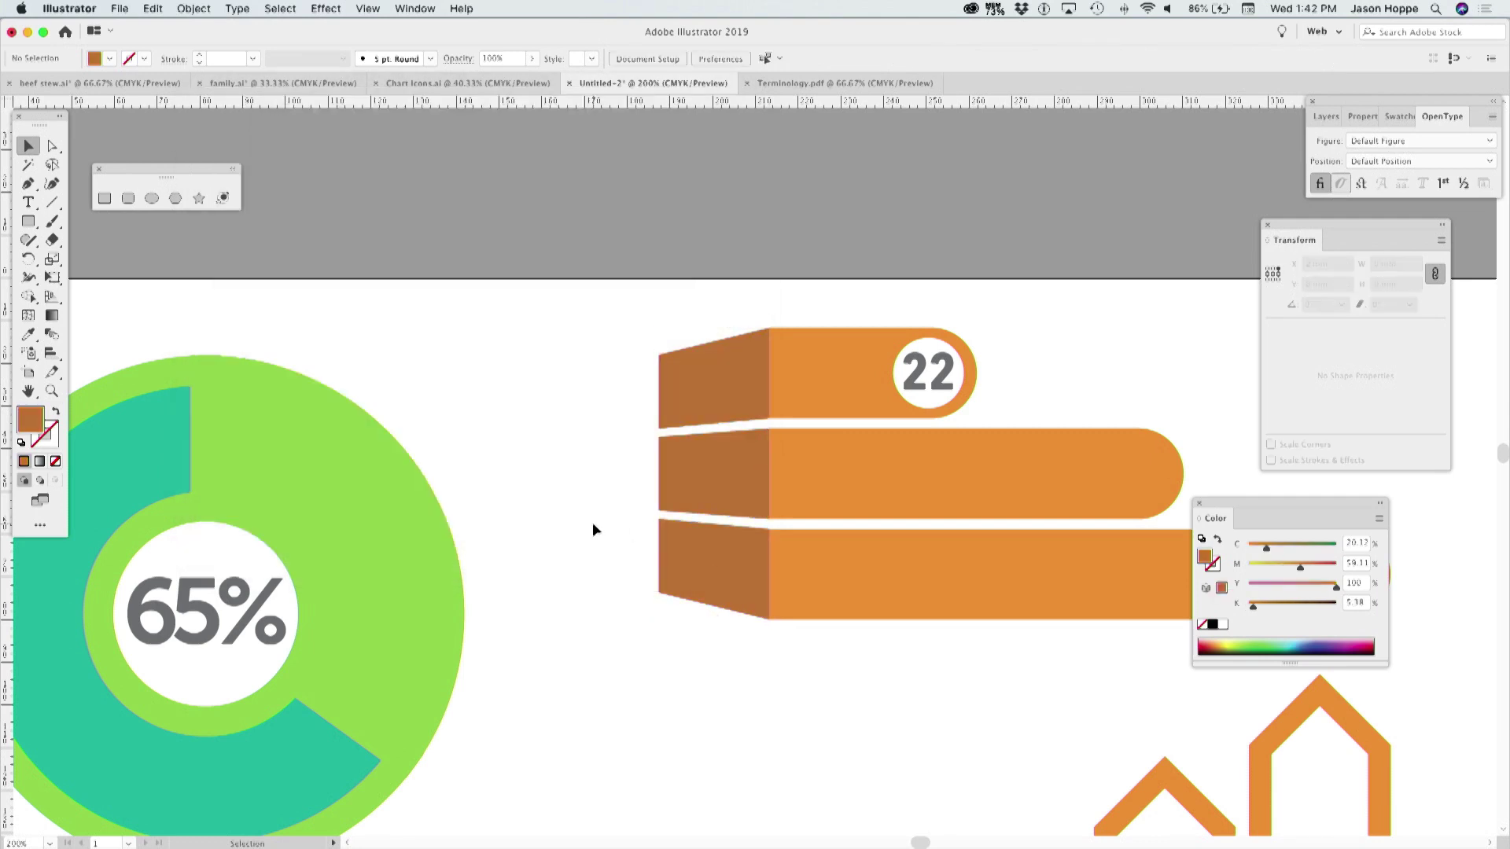
click(104, 198)
drag(659, 355, 524, 429)
Fill the new rectangle with the bars' light orange and duplicate it beside the middle and bottom tabs.
key(i)
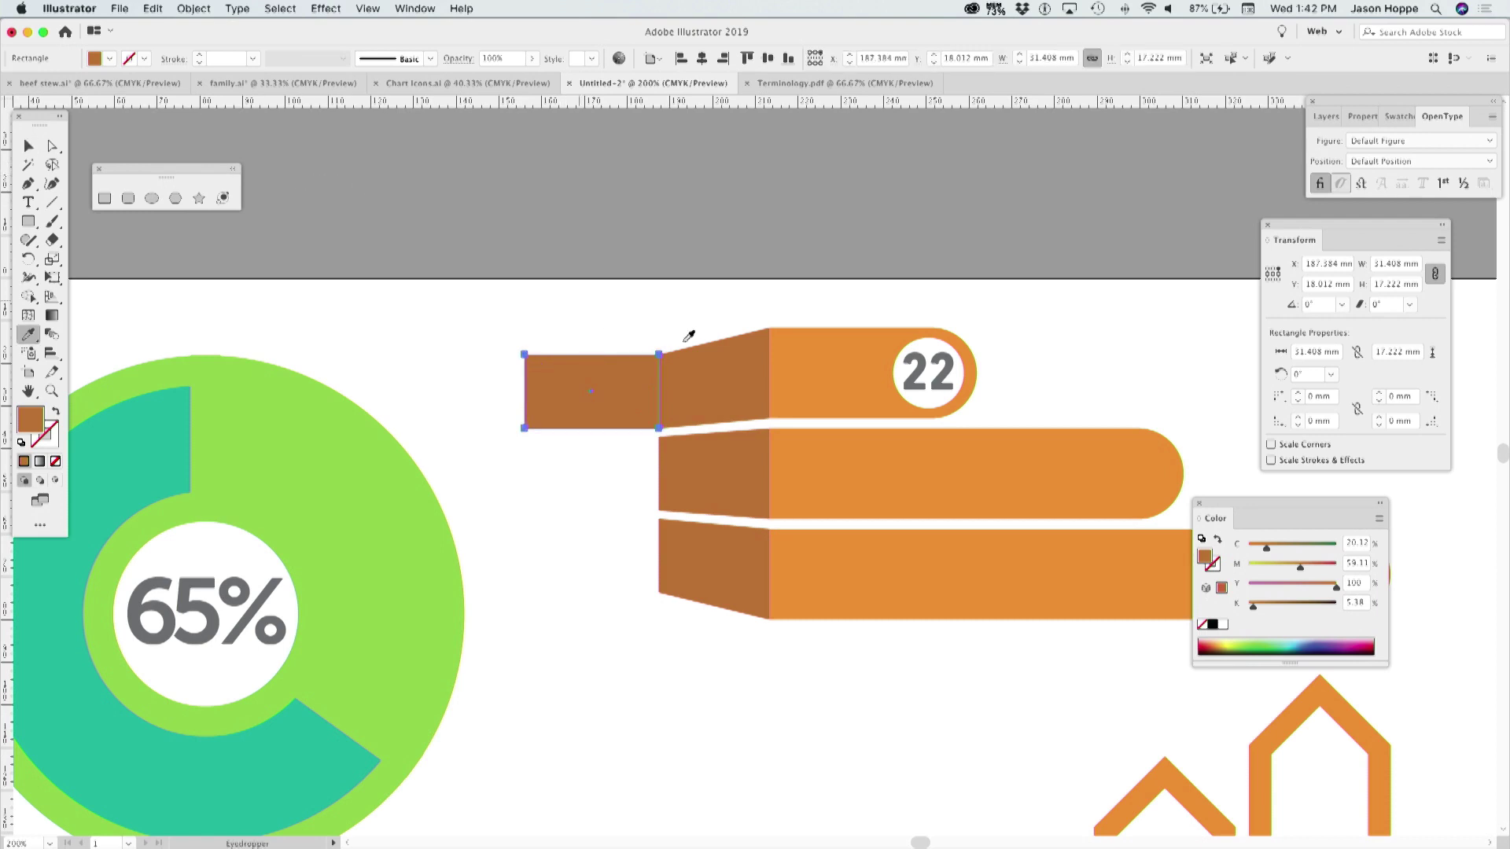
click(798, 354)
click(29, 147)
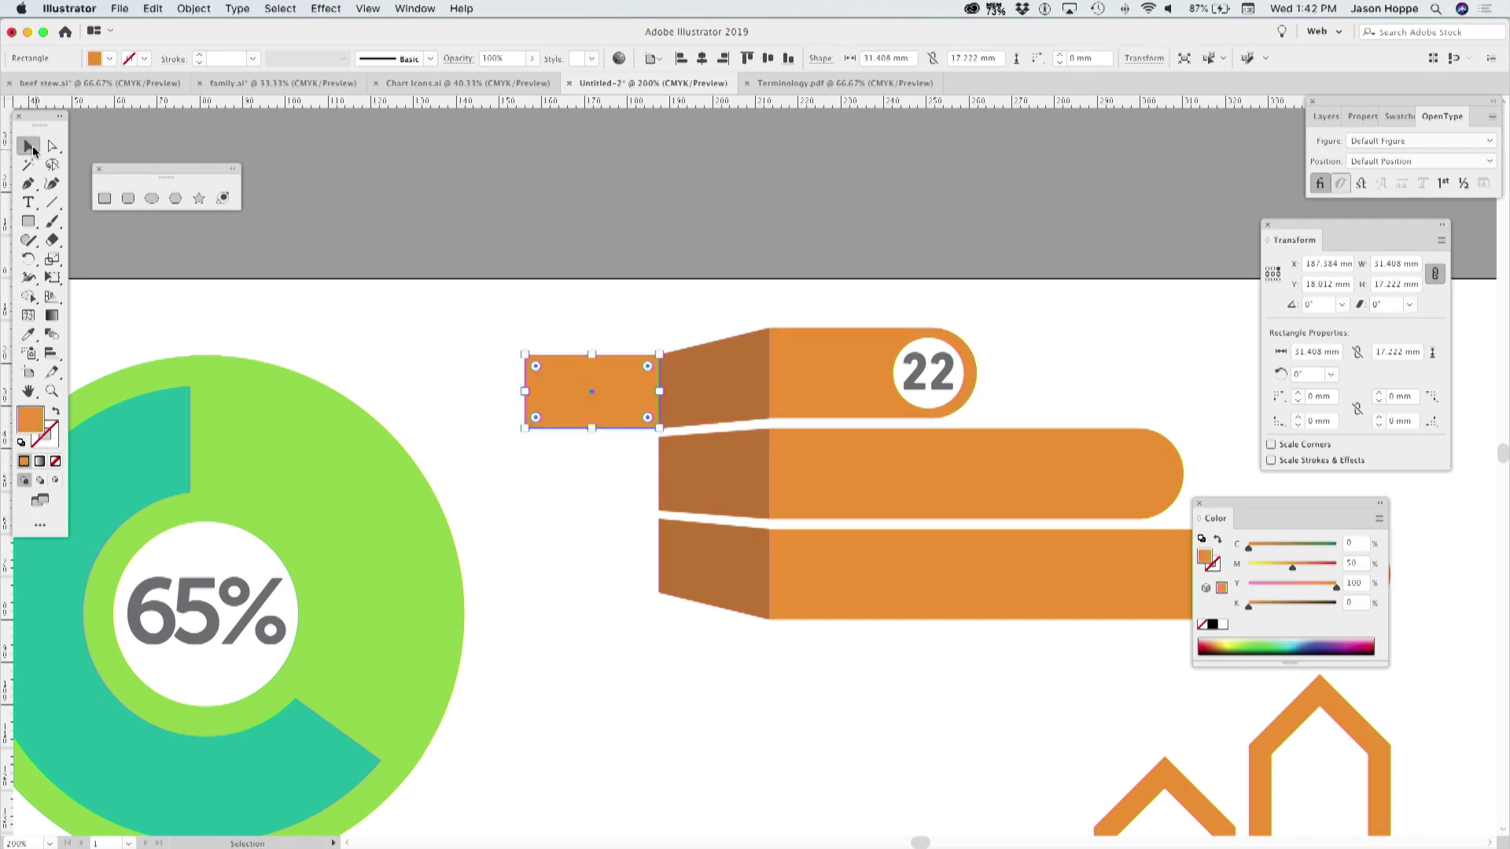
drag(637, 404, 646, 515)
key(super+d)
click(445, 332)
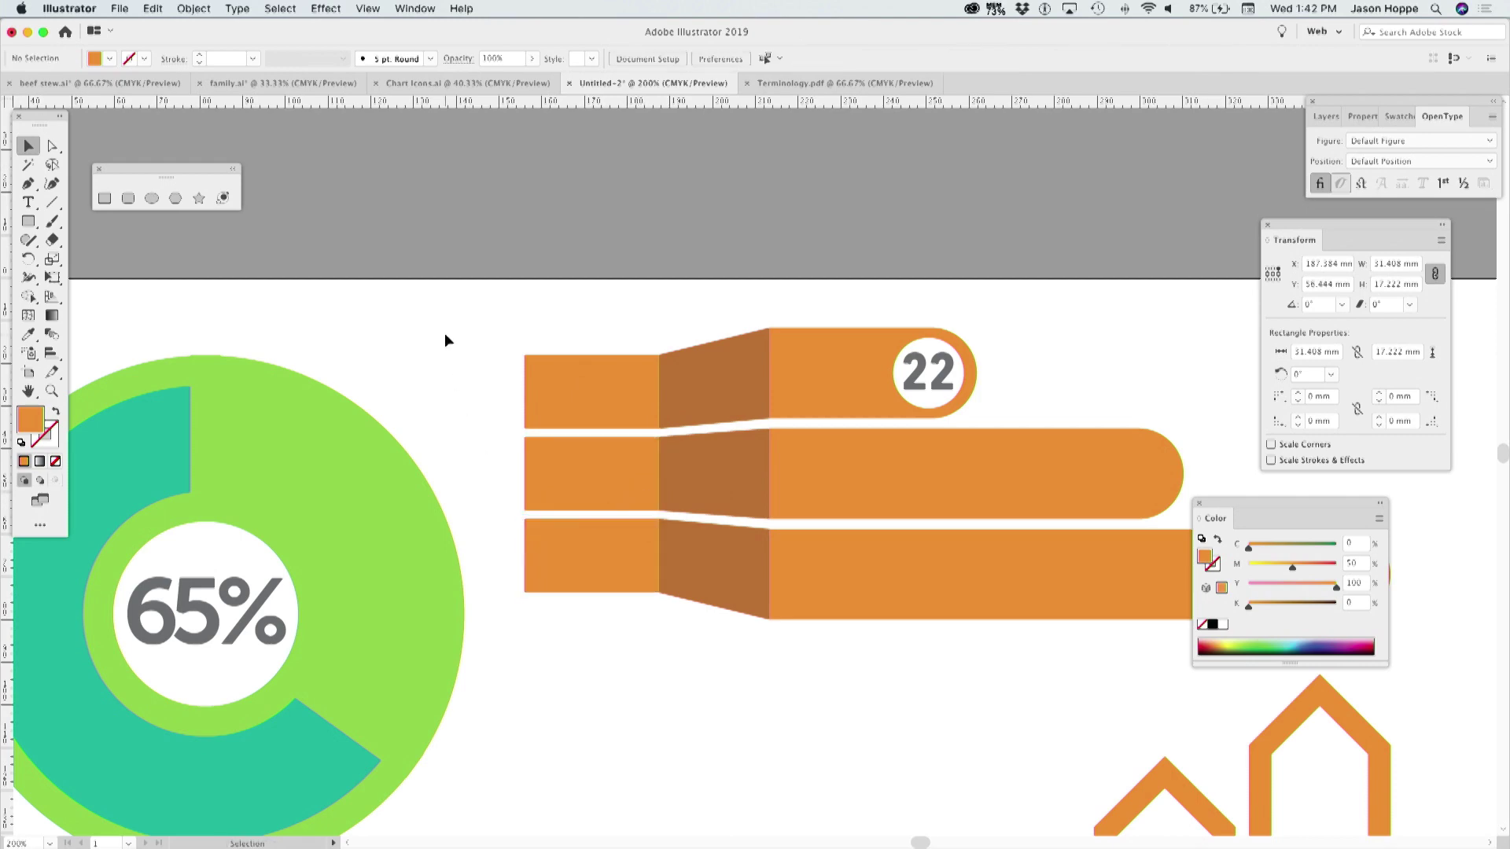
key(super+minus)
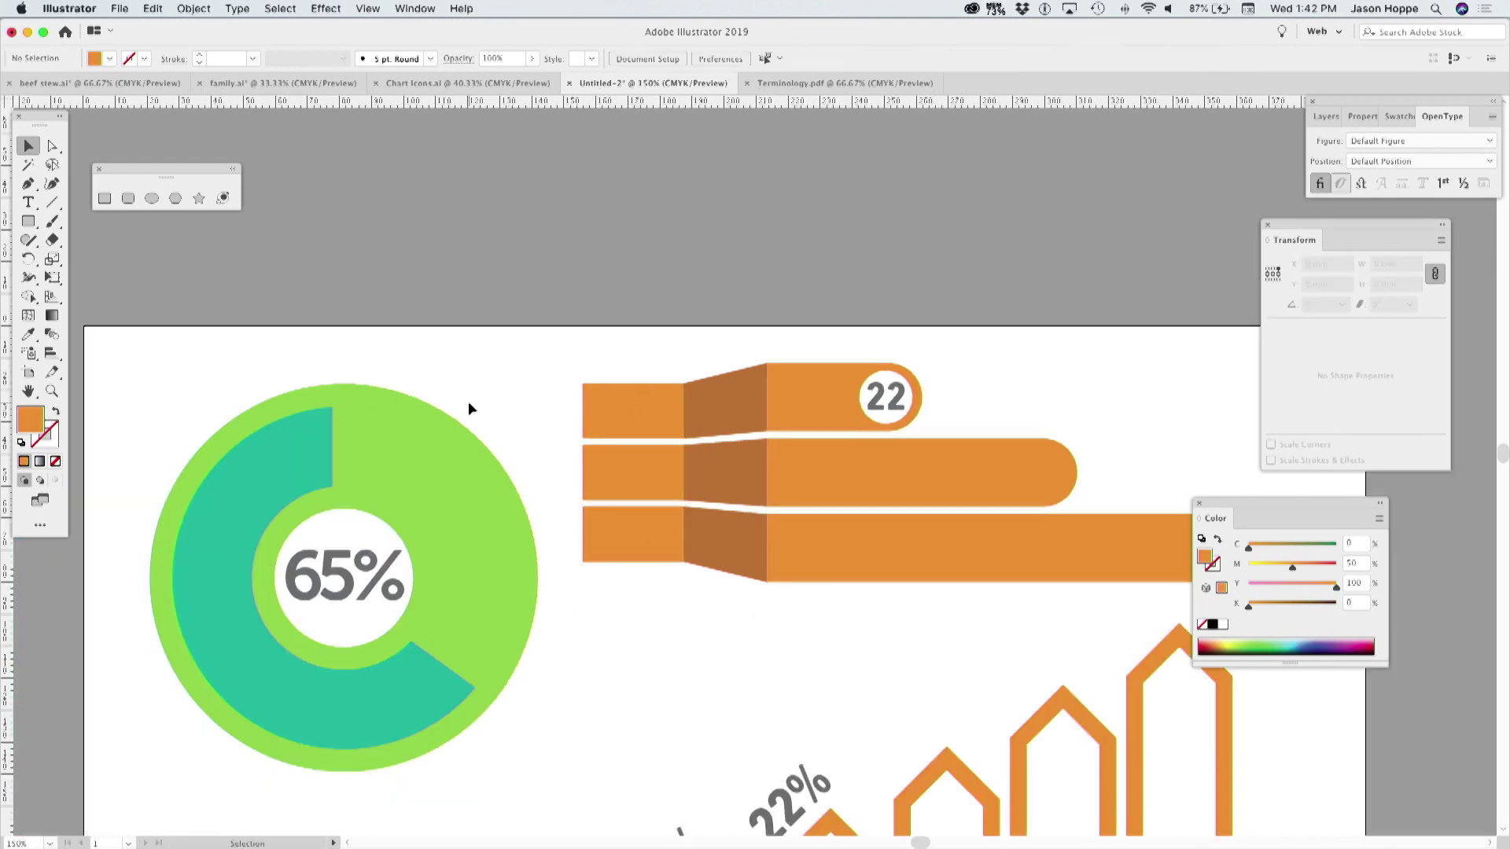
Draw a pie graph area at the lower right of the page with the Pie Graph tool.
key(super+minus)
click(59, 354)
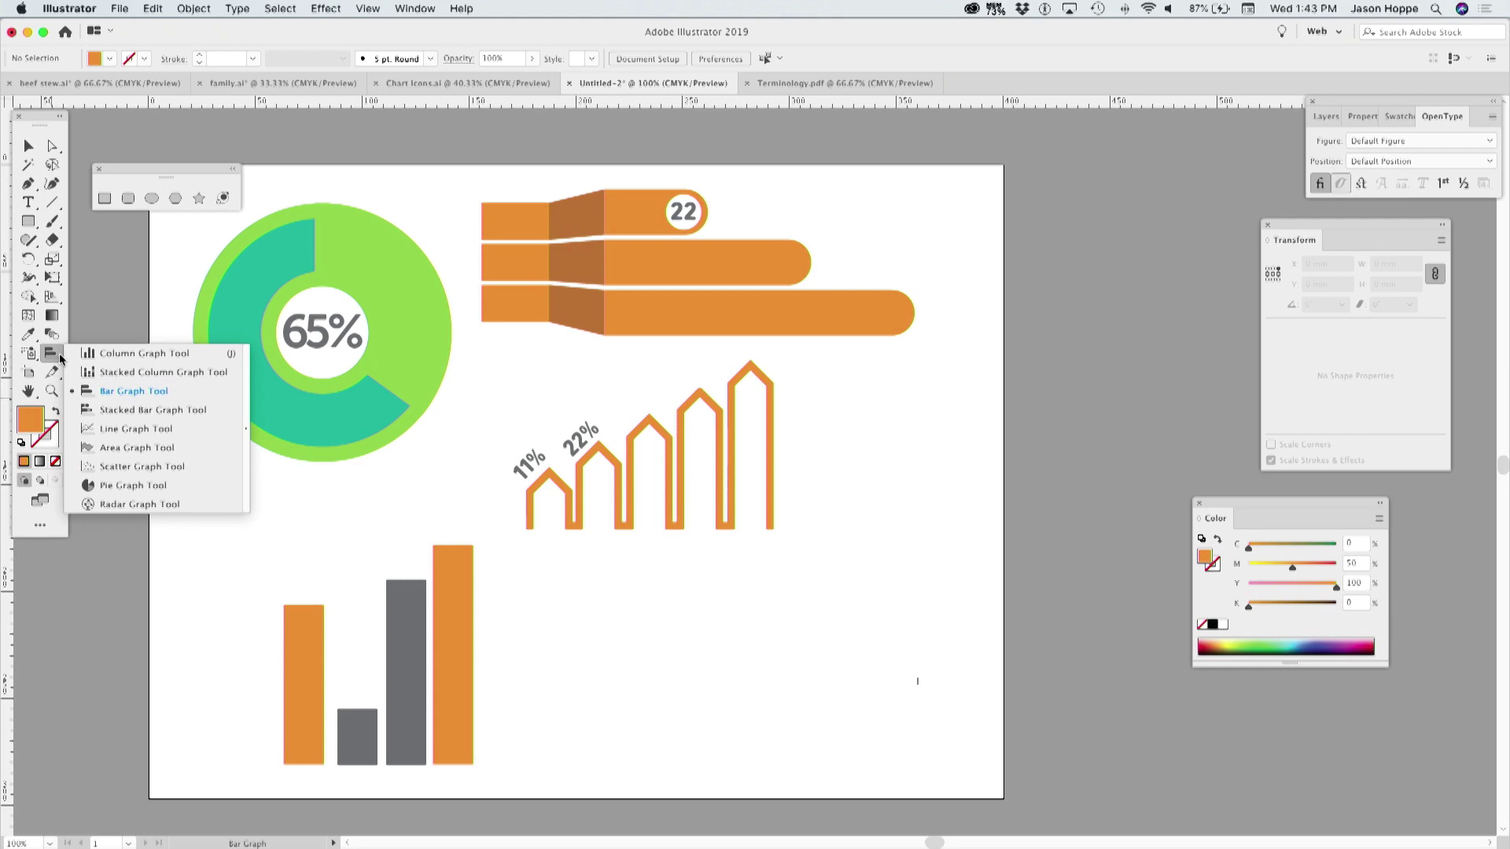
click(151, 486)
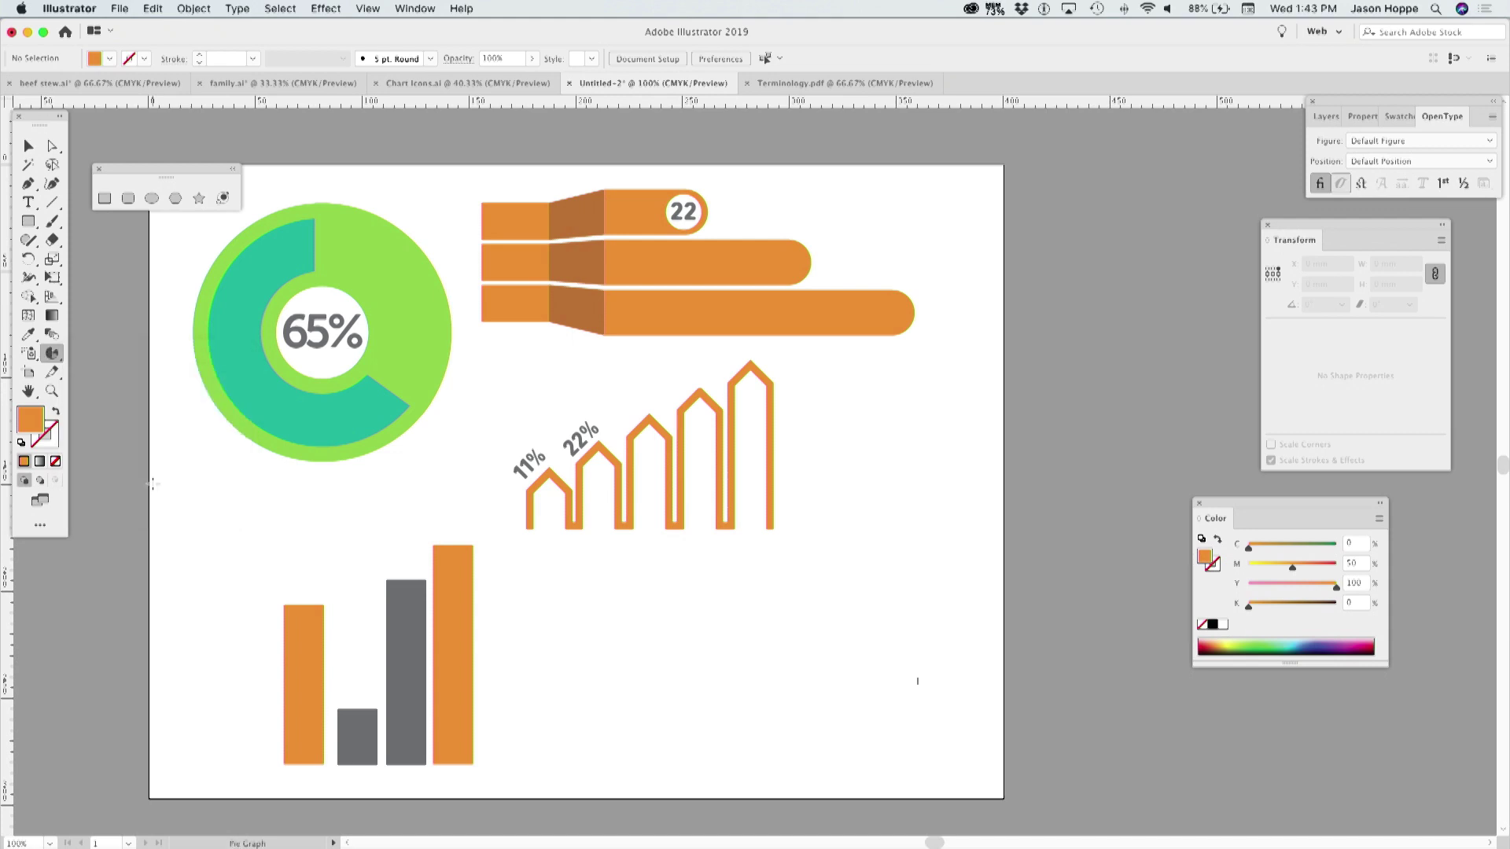
drag(636, 579, 829, 735)
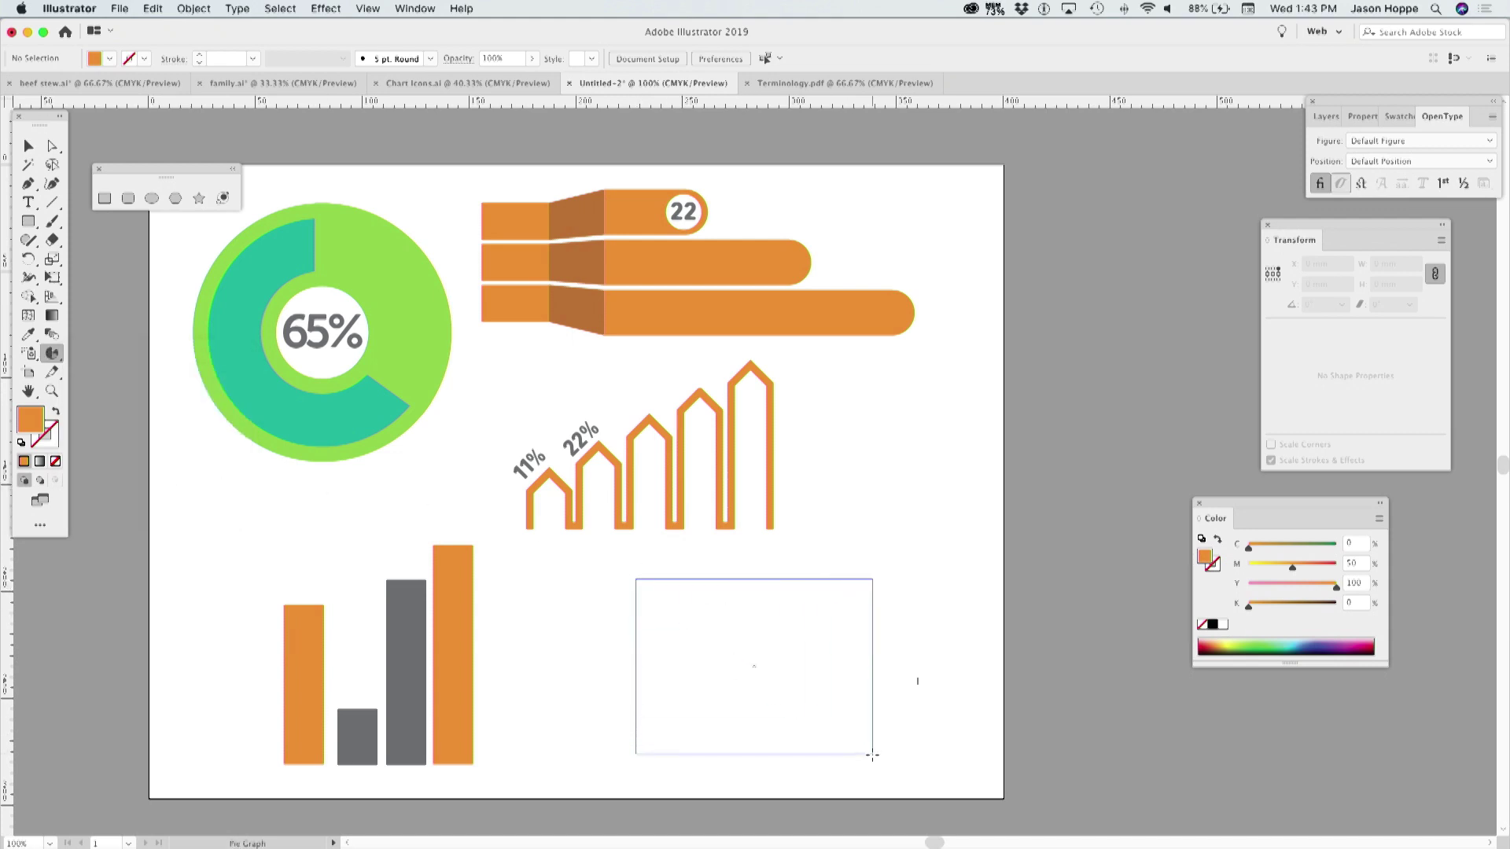
drag(872, 755, 879, 761)
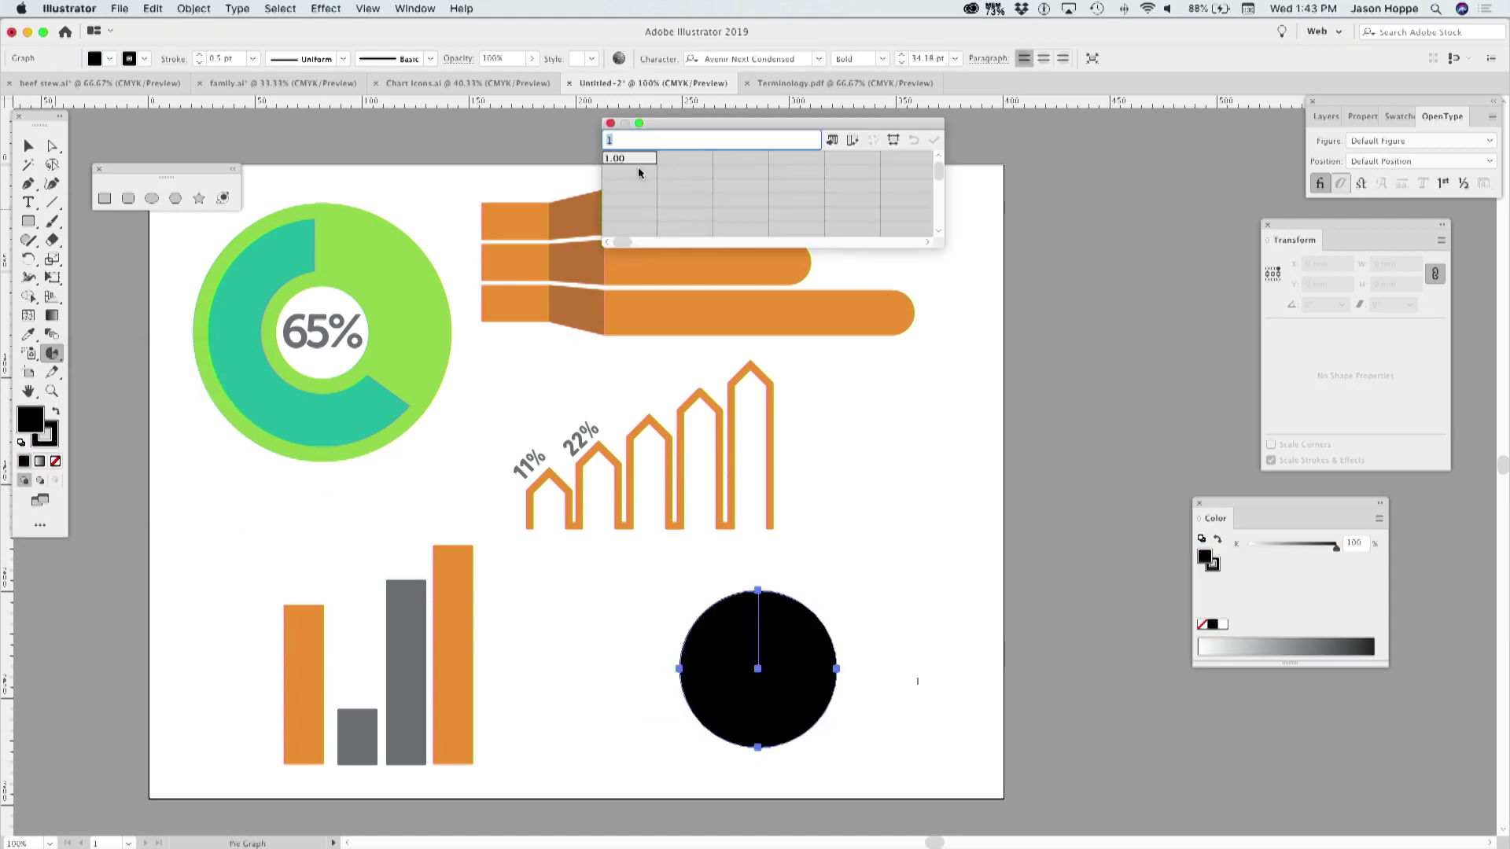
Enter 22, 44 and 55 as the pie graph data and apply it.
text(22)
key(Tab)
text(44)
key(Tab)
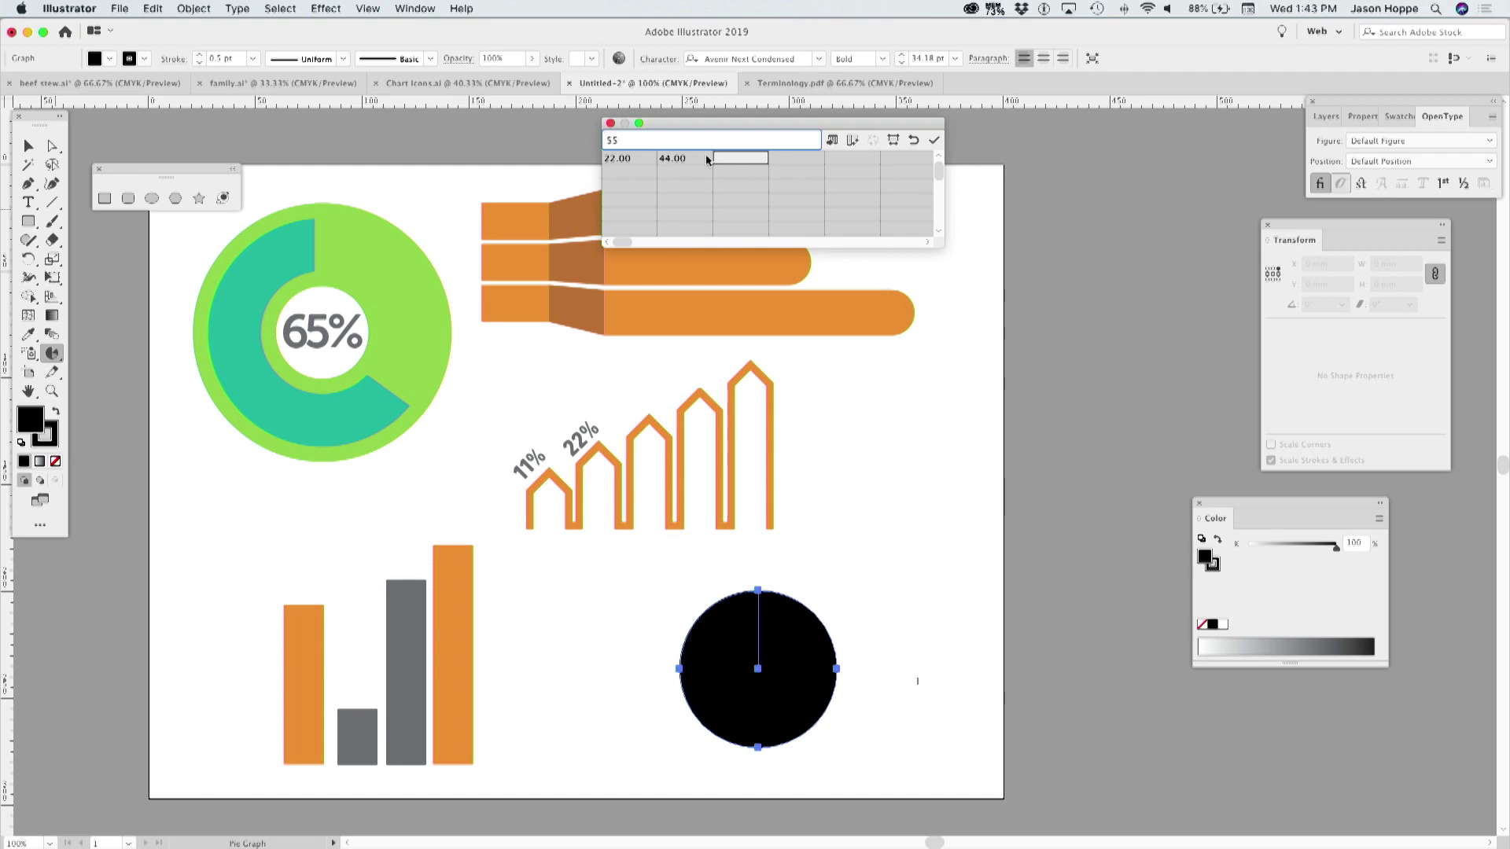
click(934, 140)
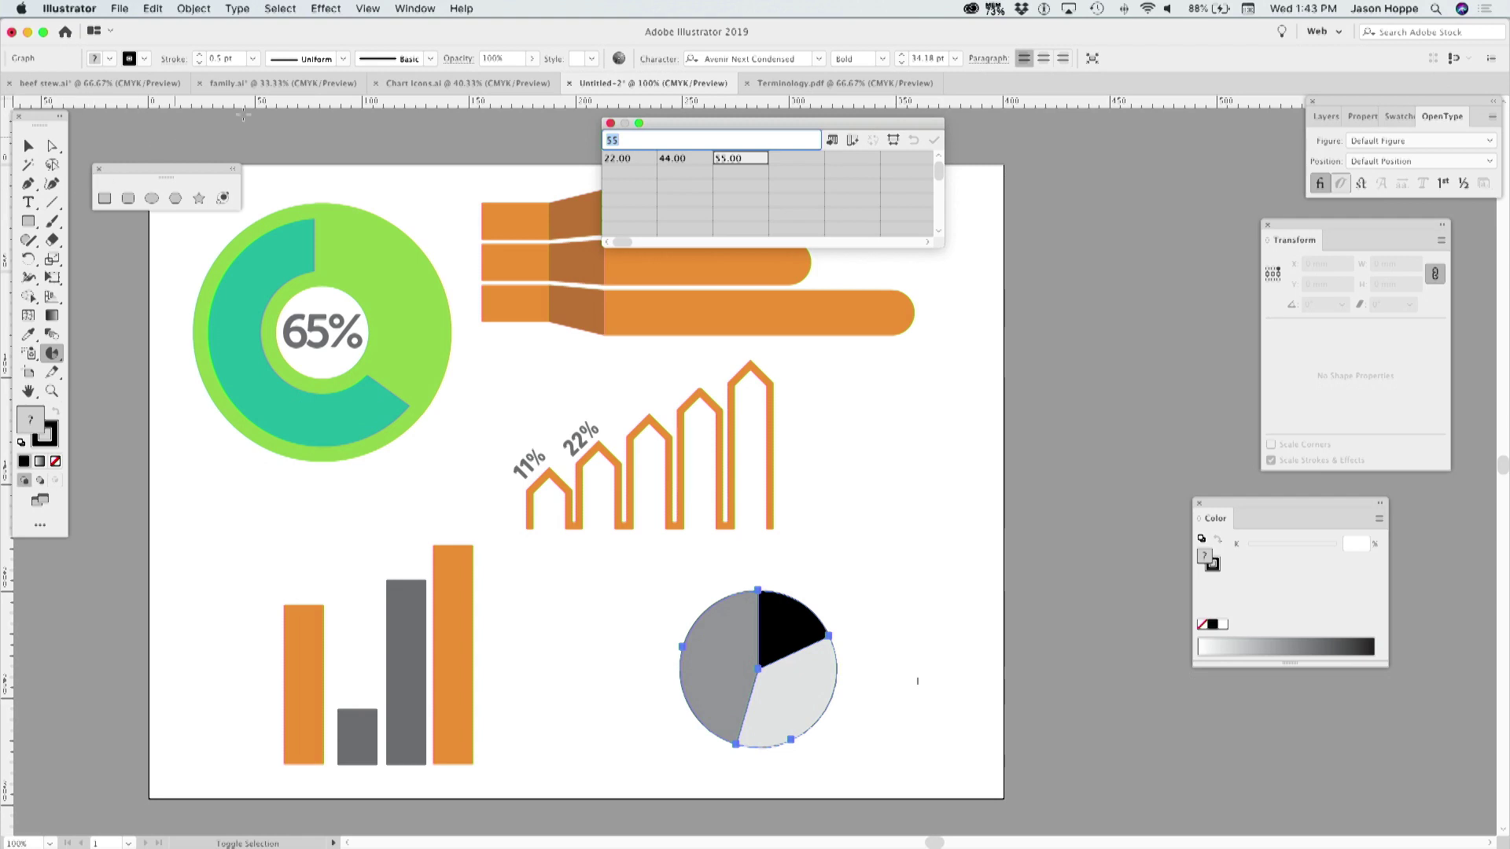
Close the graph data window and ungroup the pie graph into separate slices.
click(610, 124)
click(30, 147)
key(super+shift+g)
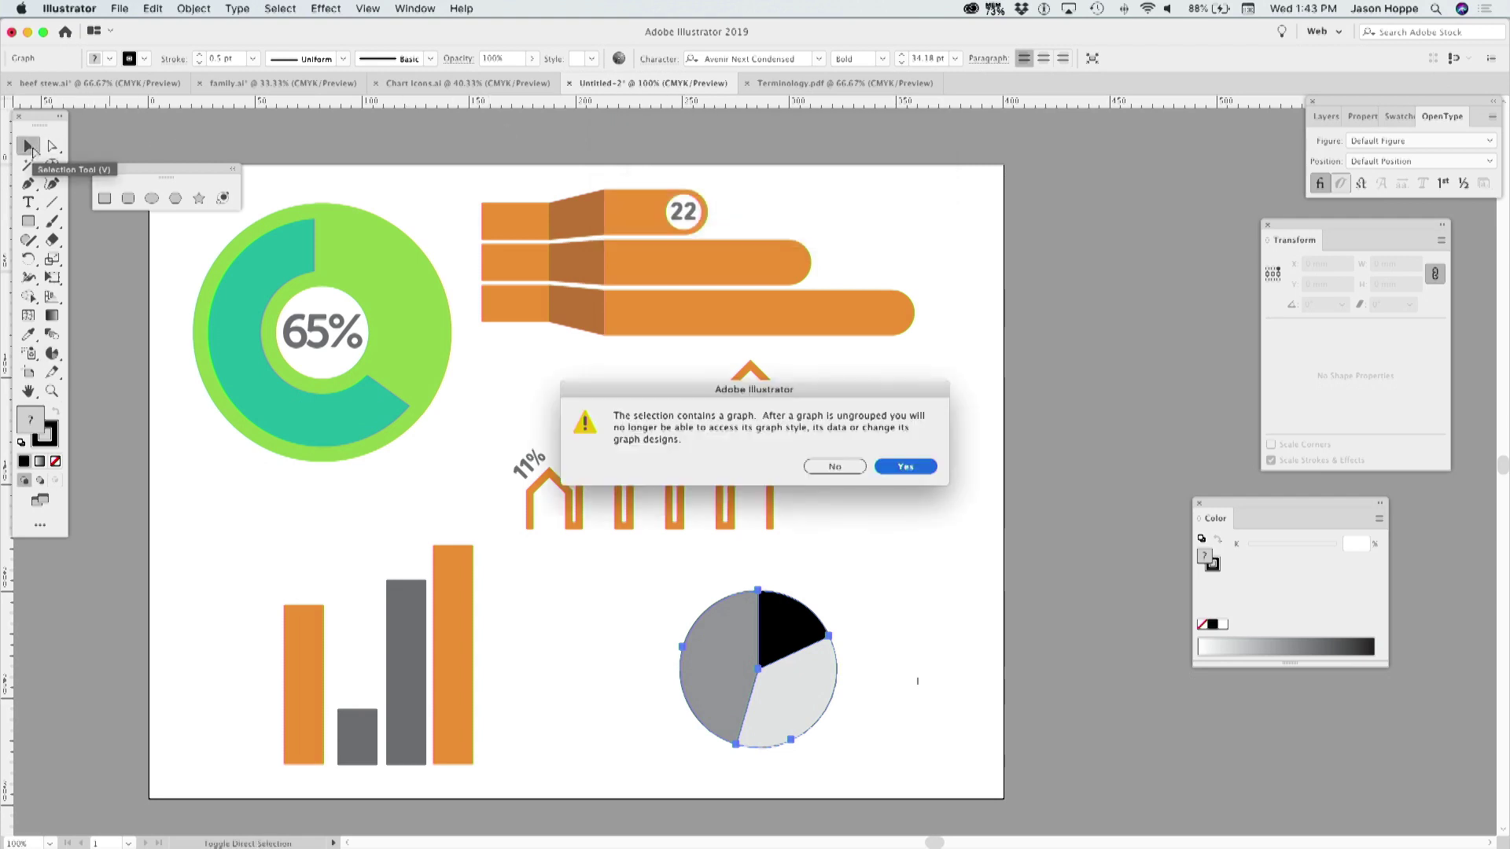
key(Return)
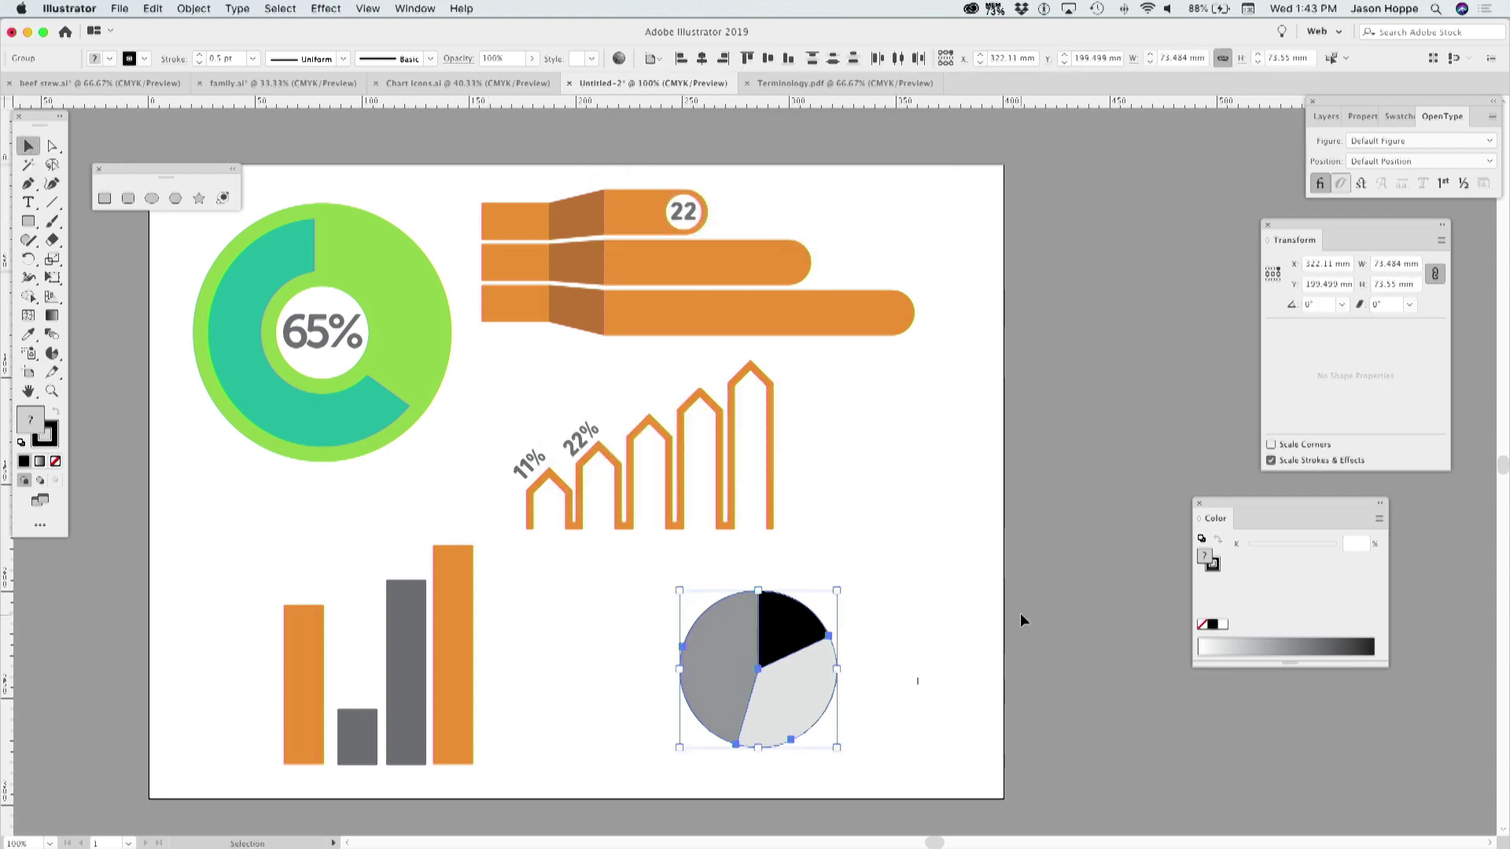
Set the pie's stroke to None and fill it with light orange.
click(198, 62)
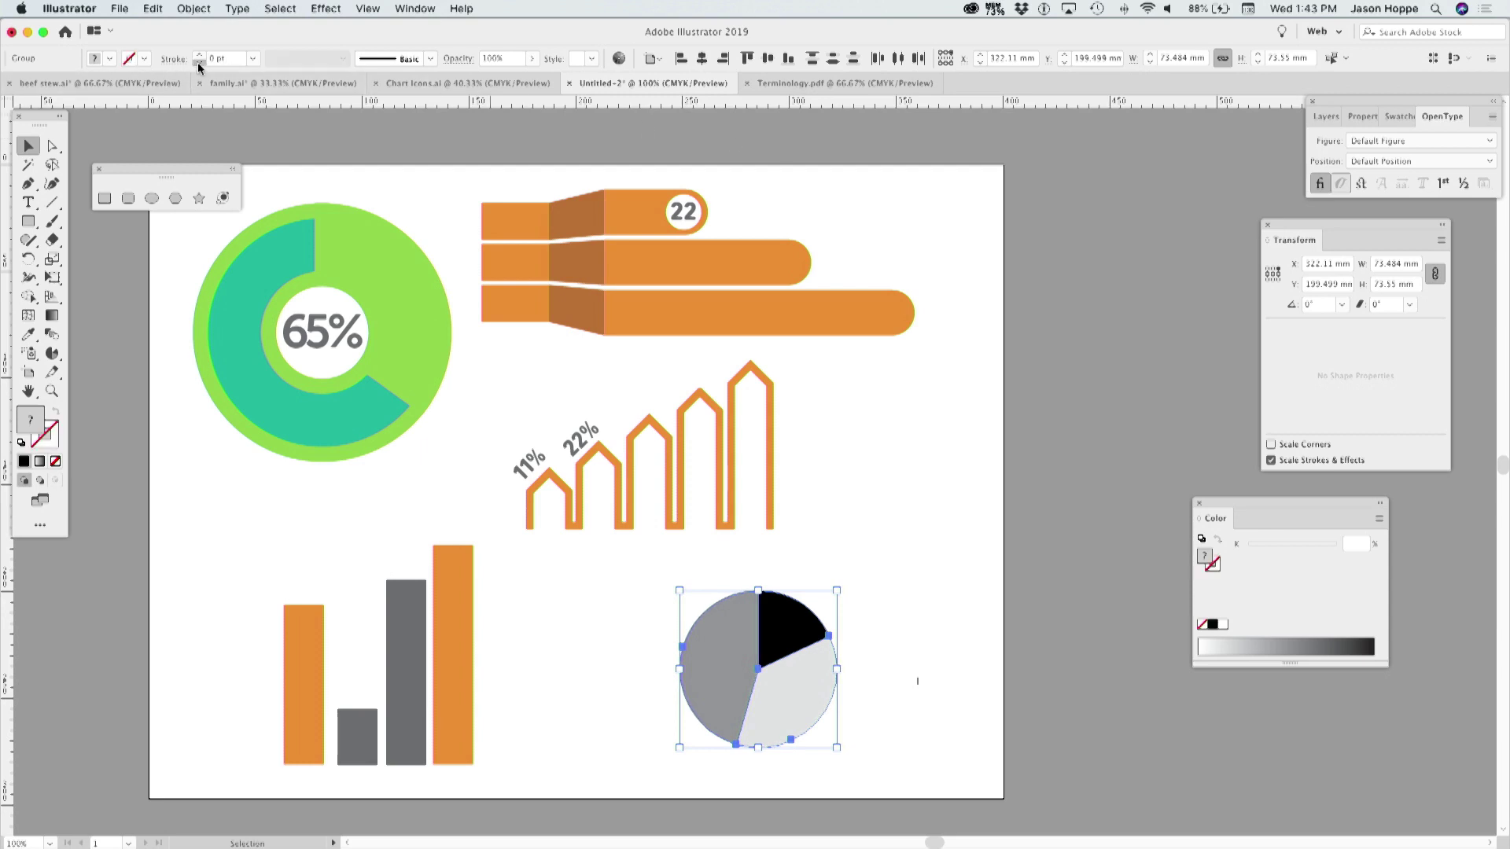
click(109, 60)
click(126, 114)
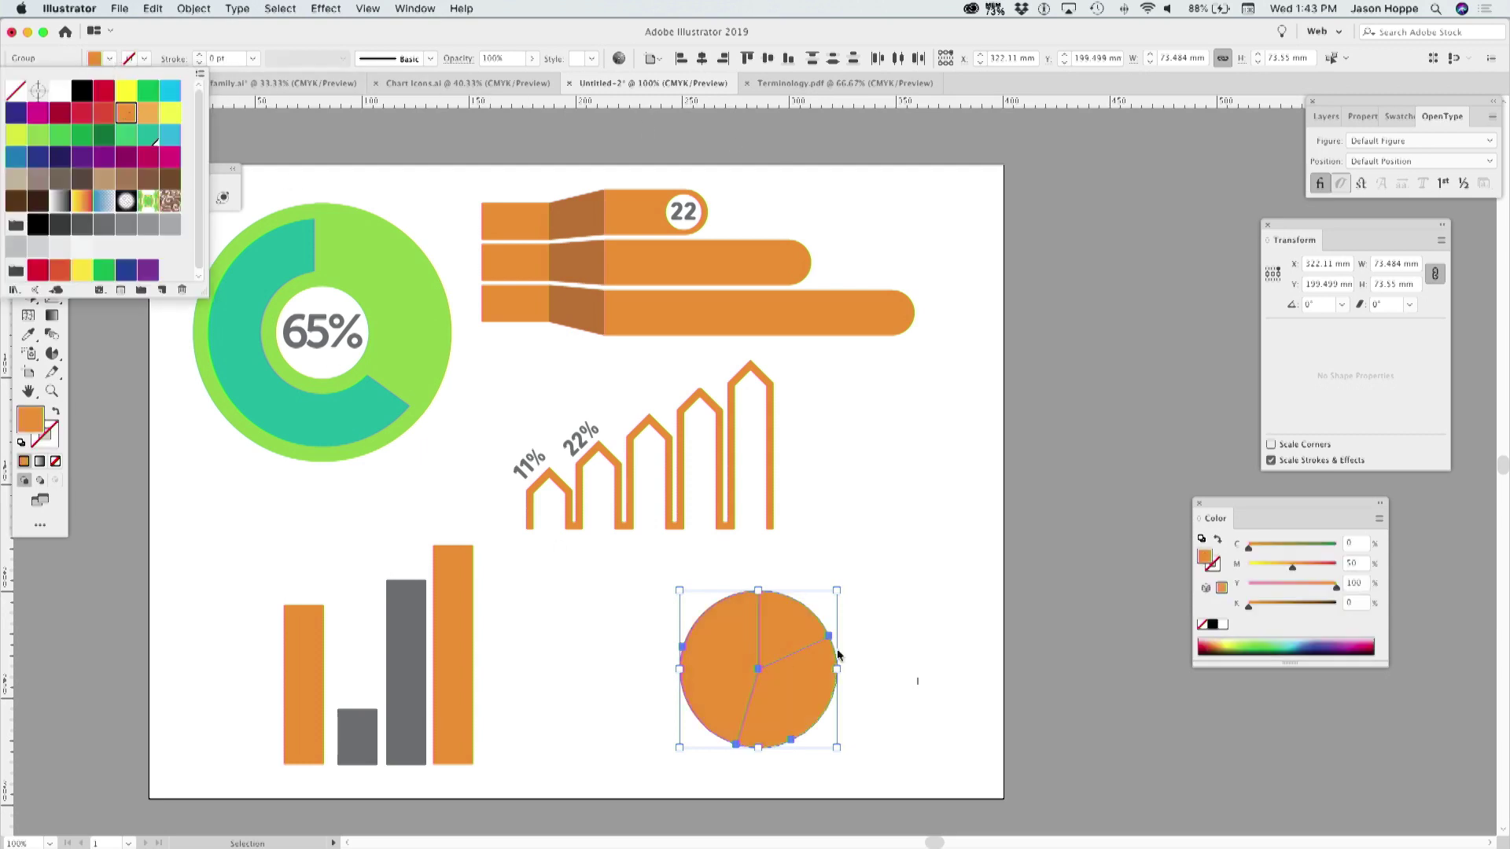
click(851, 618)
click(824, 618)
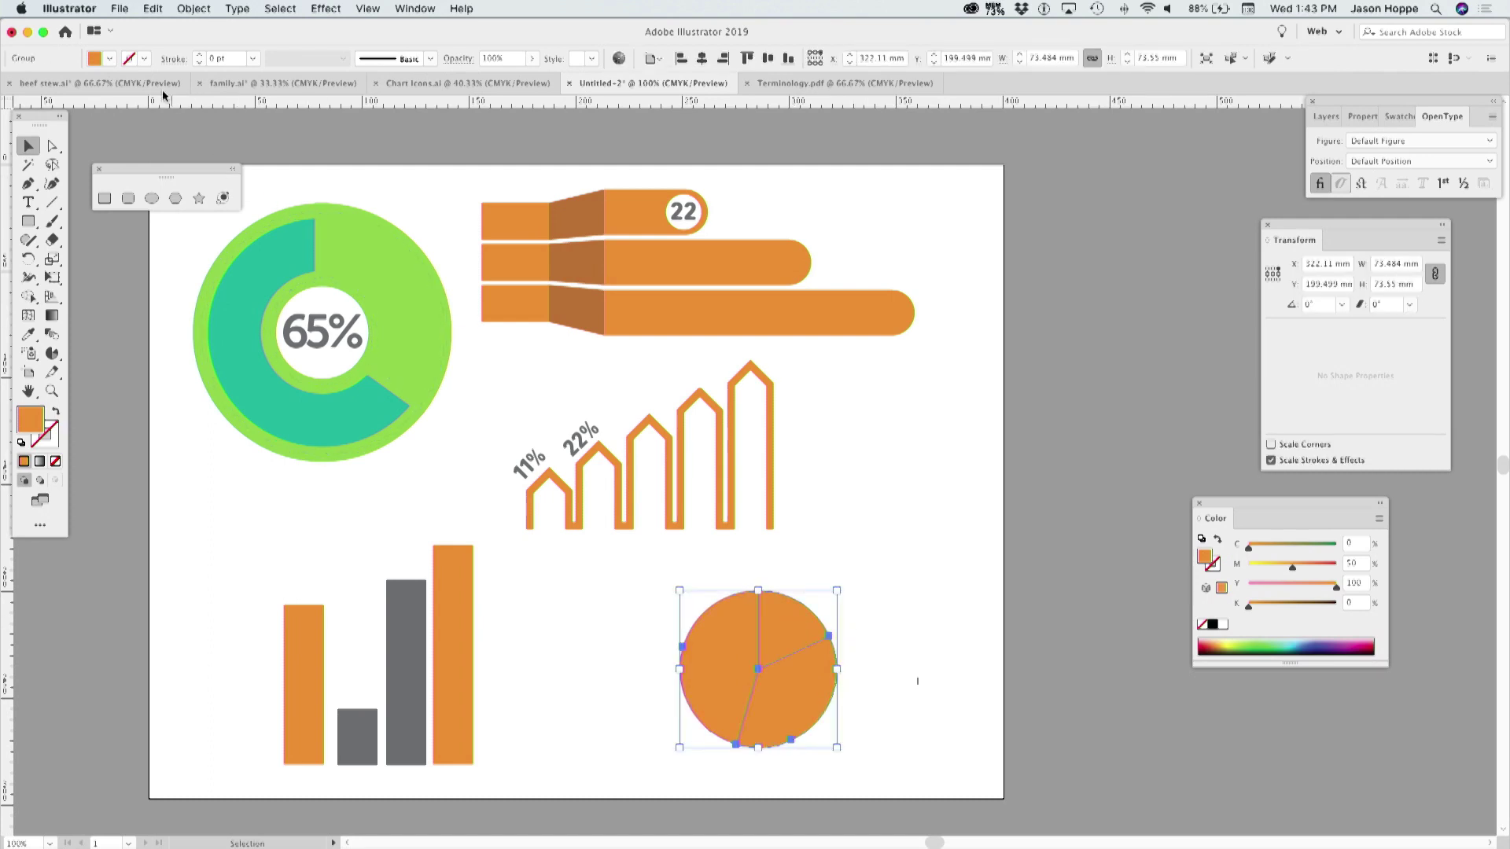
click(110, 59)
click(148, 112)
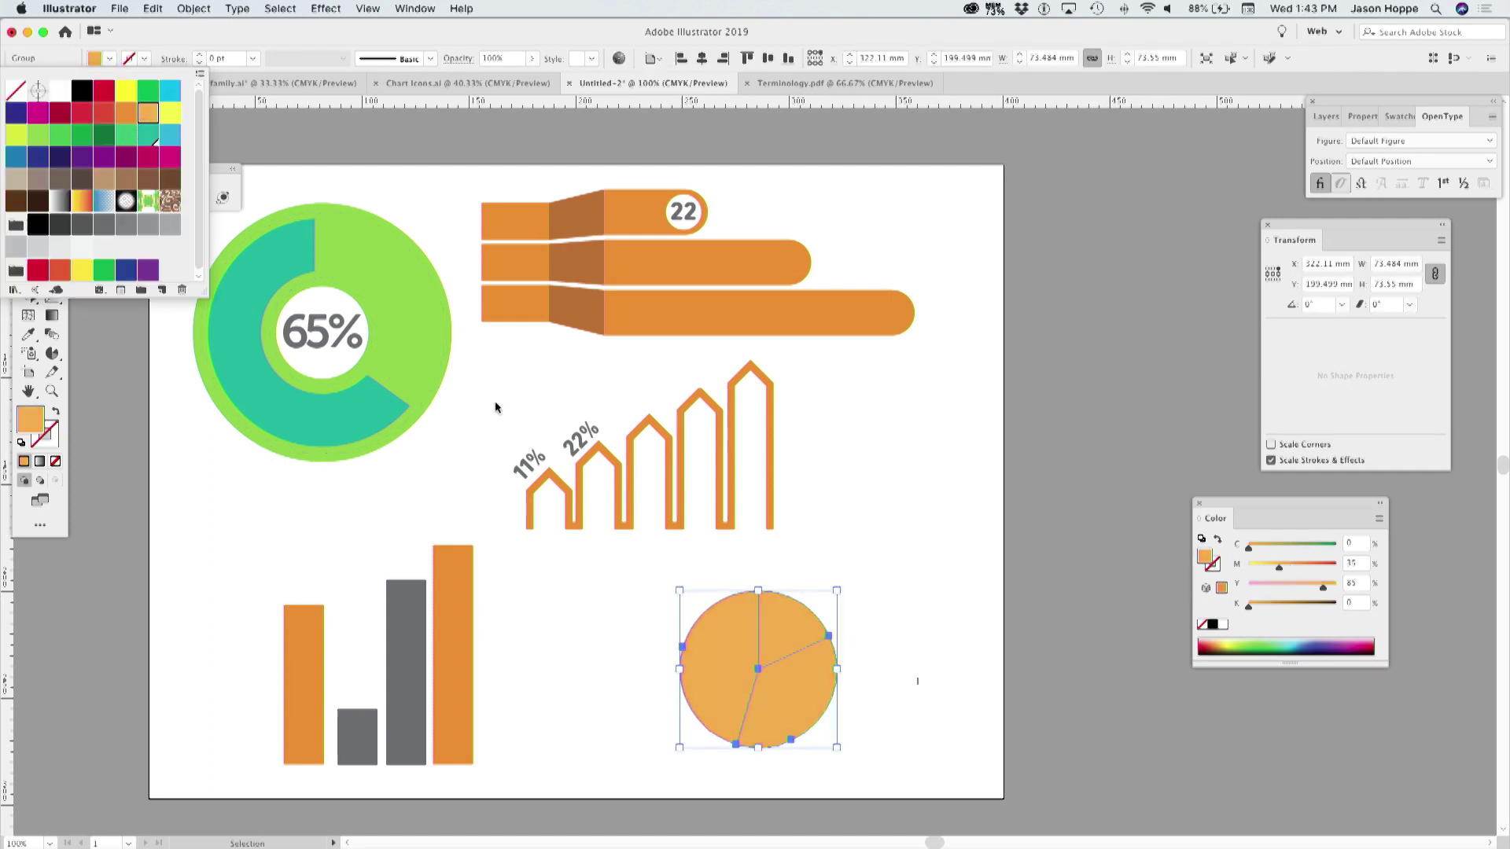
click(870, 605)
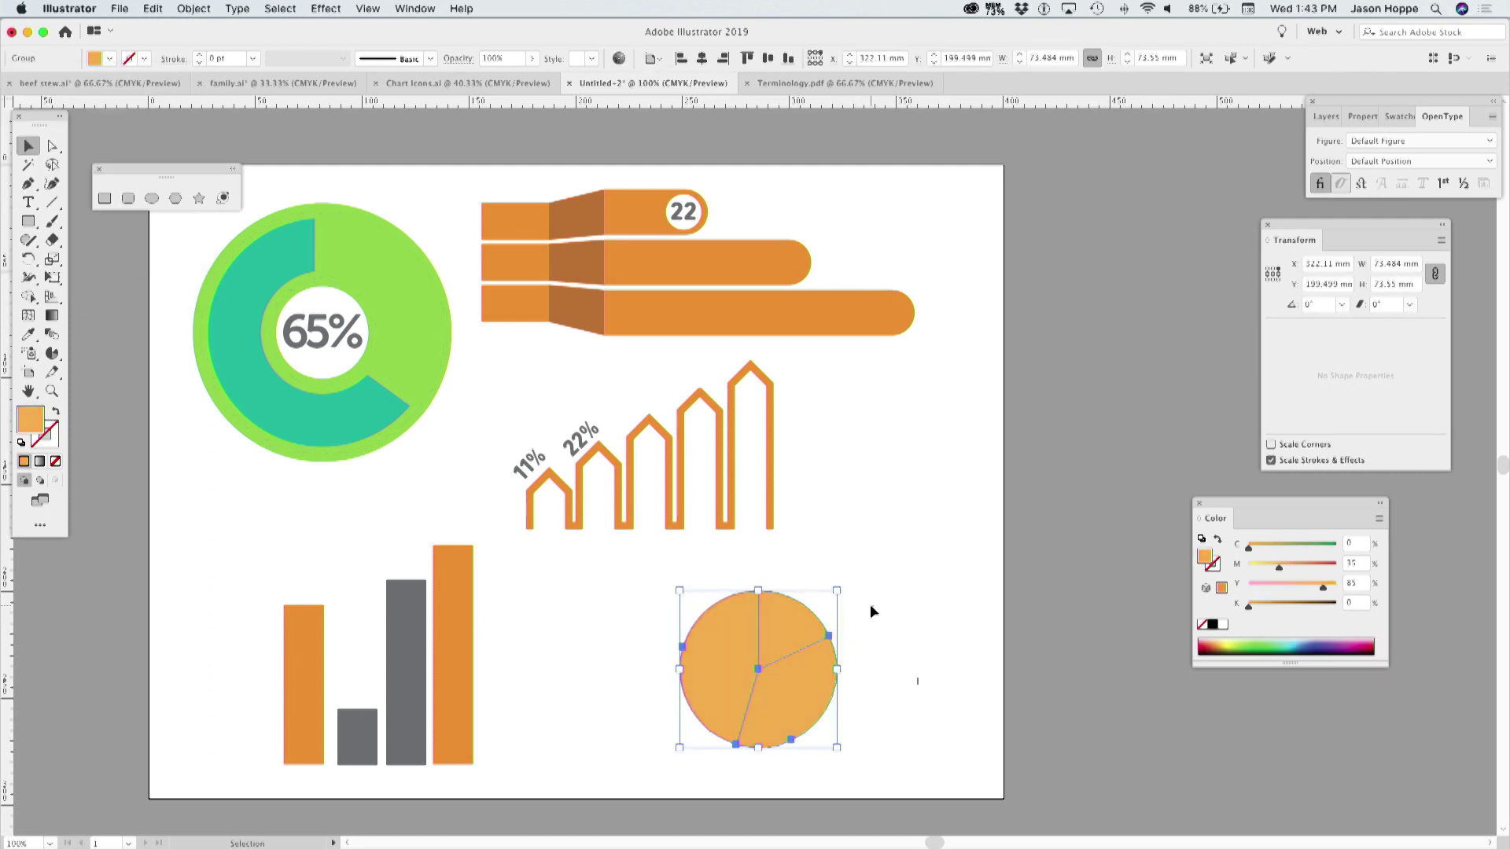
click(869, 605)
Fill the top-right wedge of the pie with dark orange.
drag(869, 606, 761, 662)
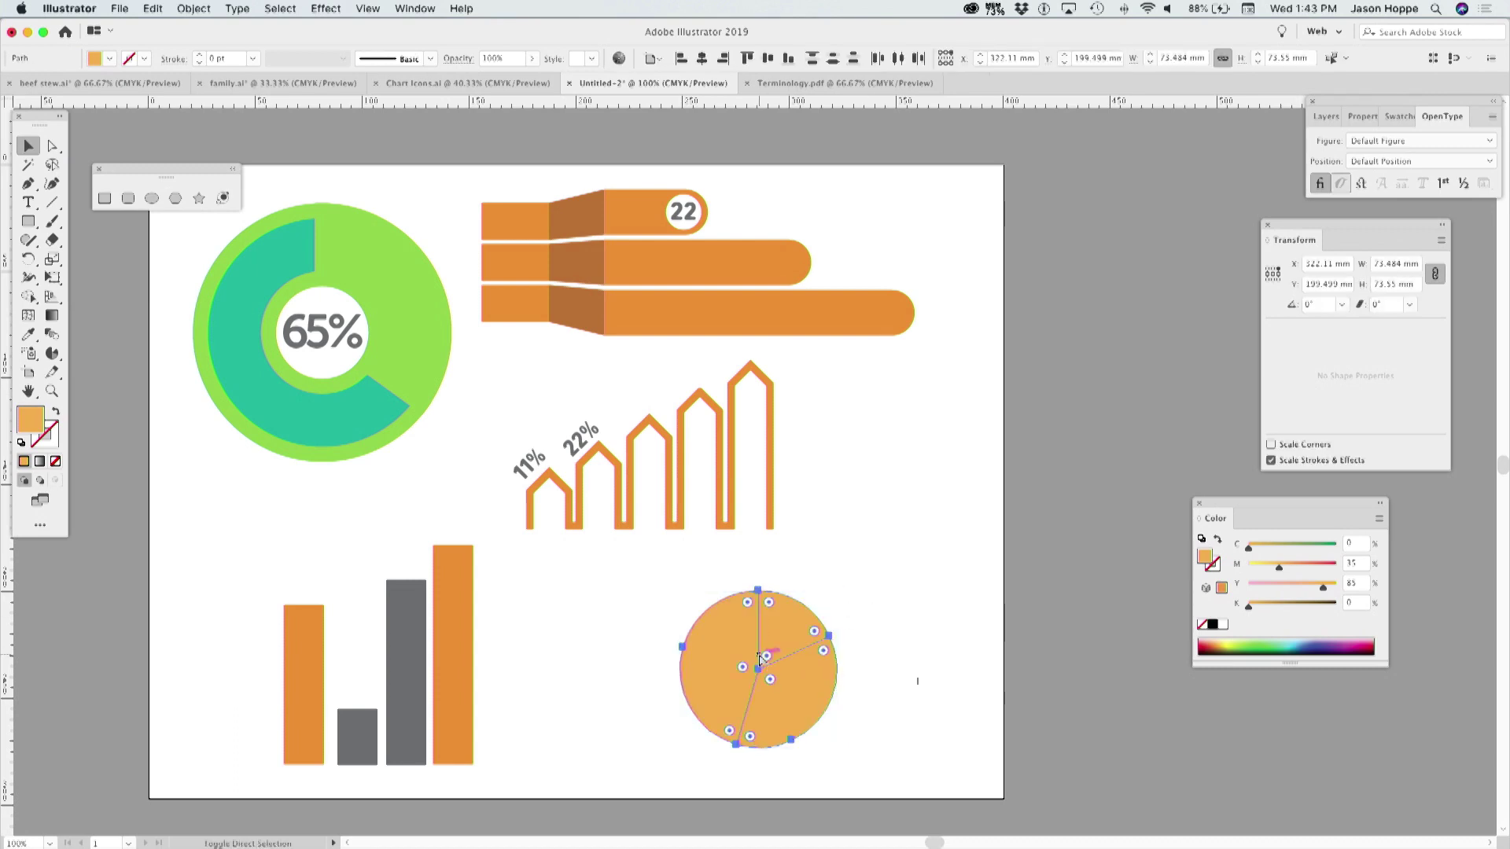
click(865, 634)
click(814, 629)
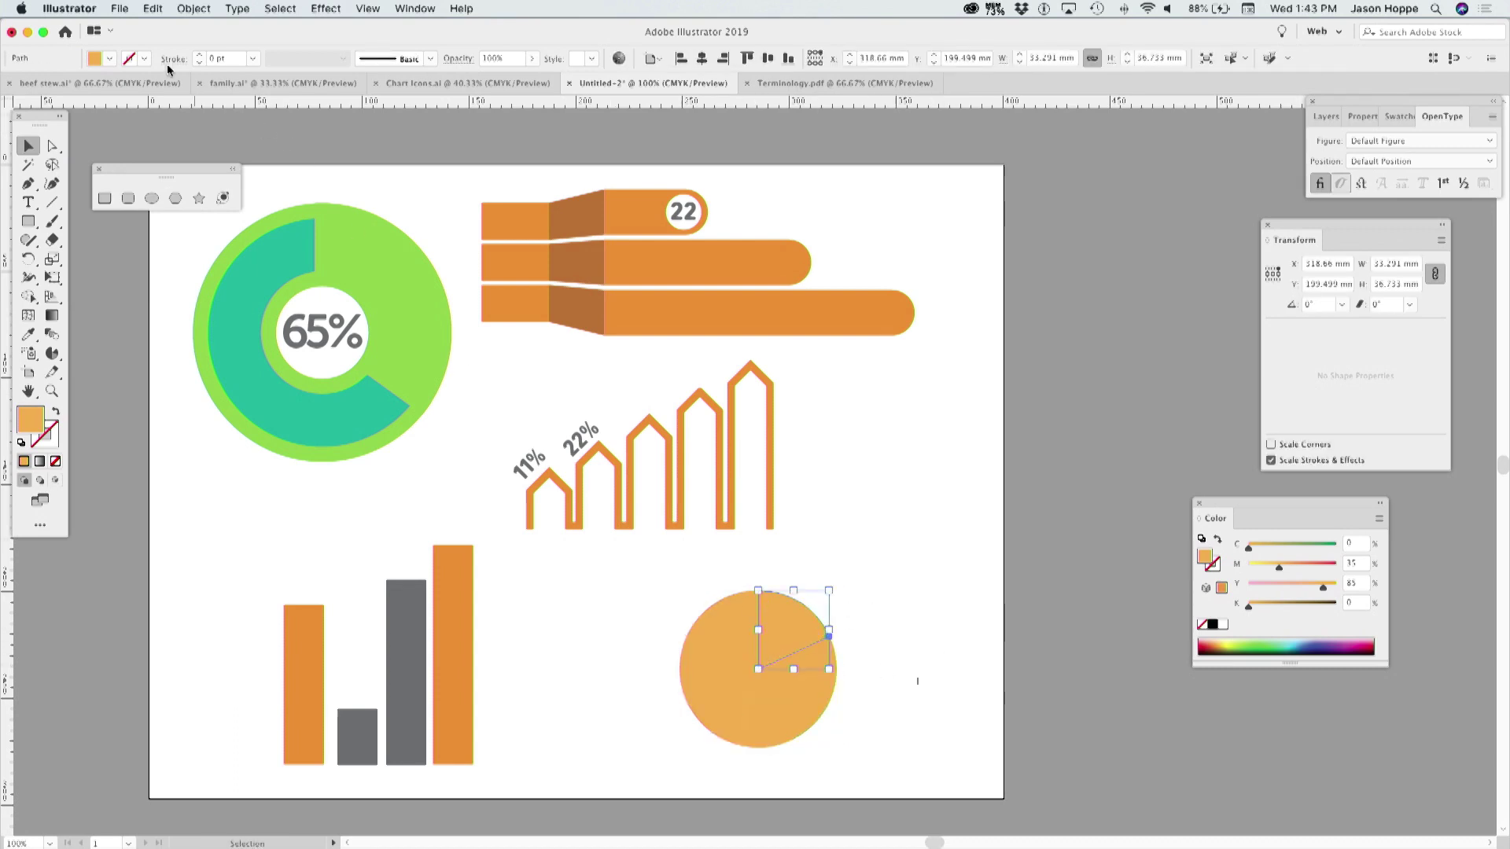
click(110, 62)
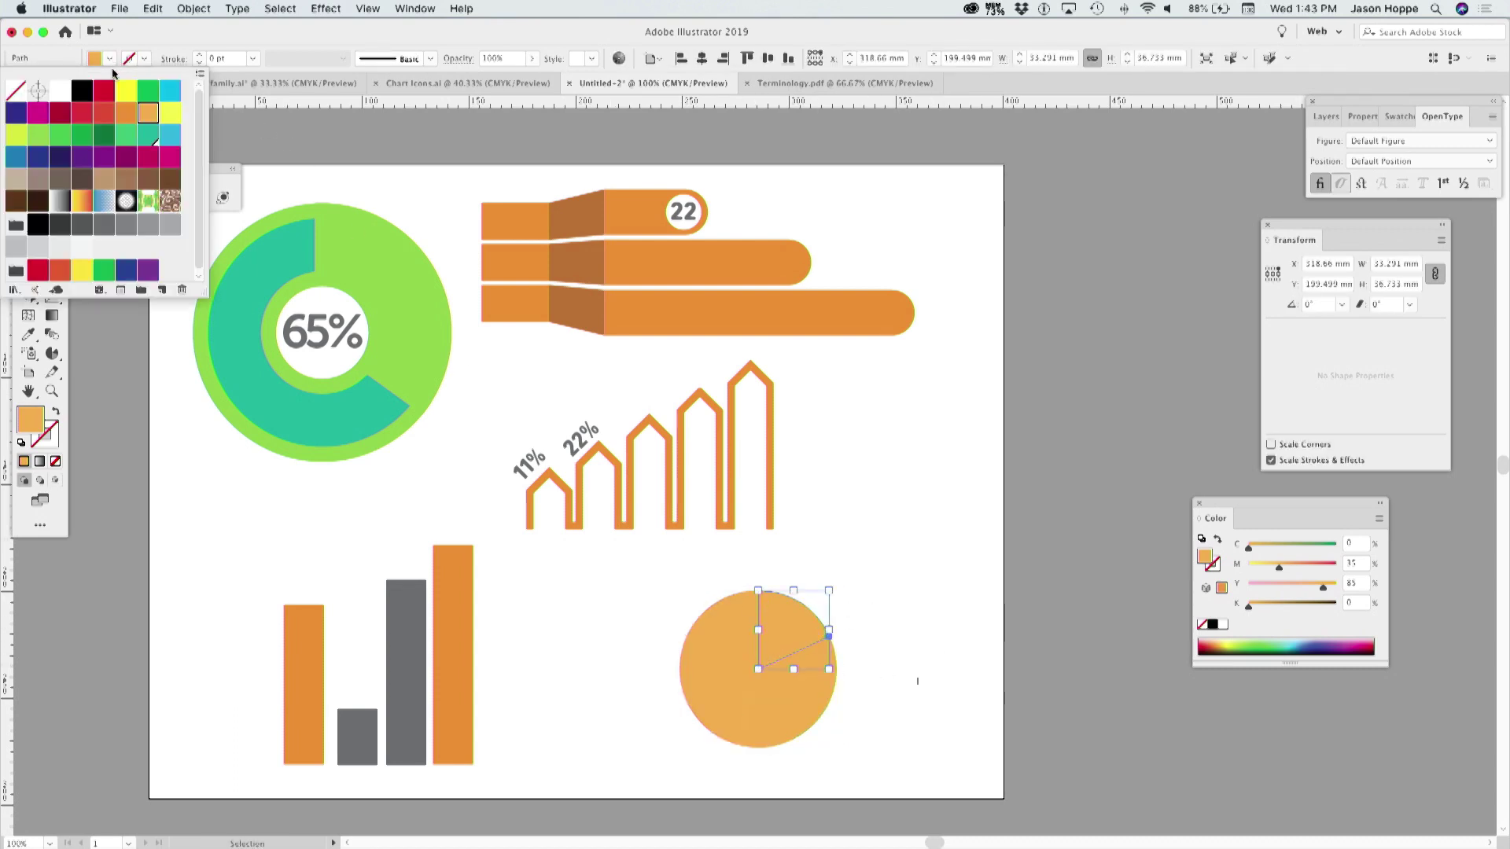
click(126, 112)
Fill the lower-right wedge of the pie with yellow.
click(795, 697)
click(794, 697)
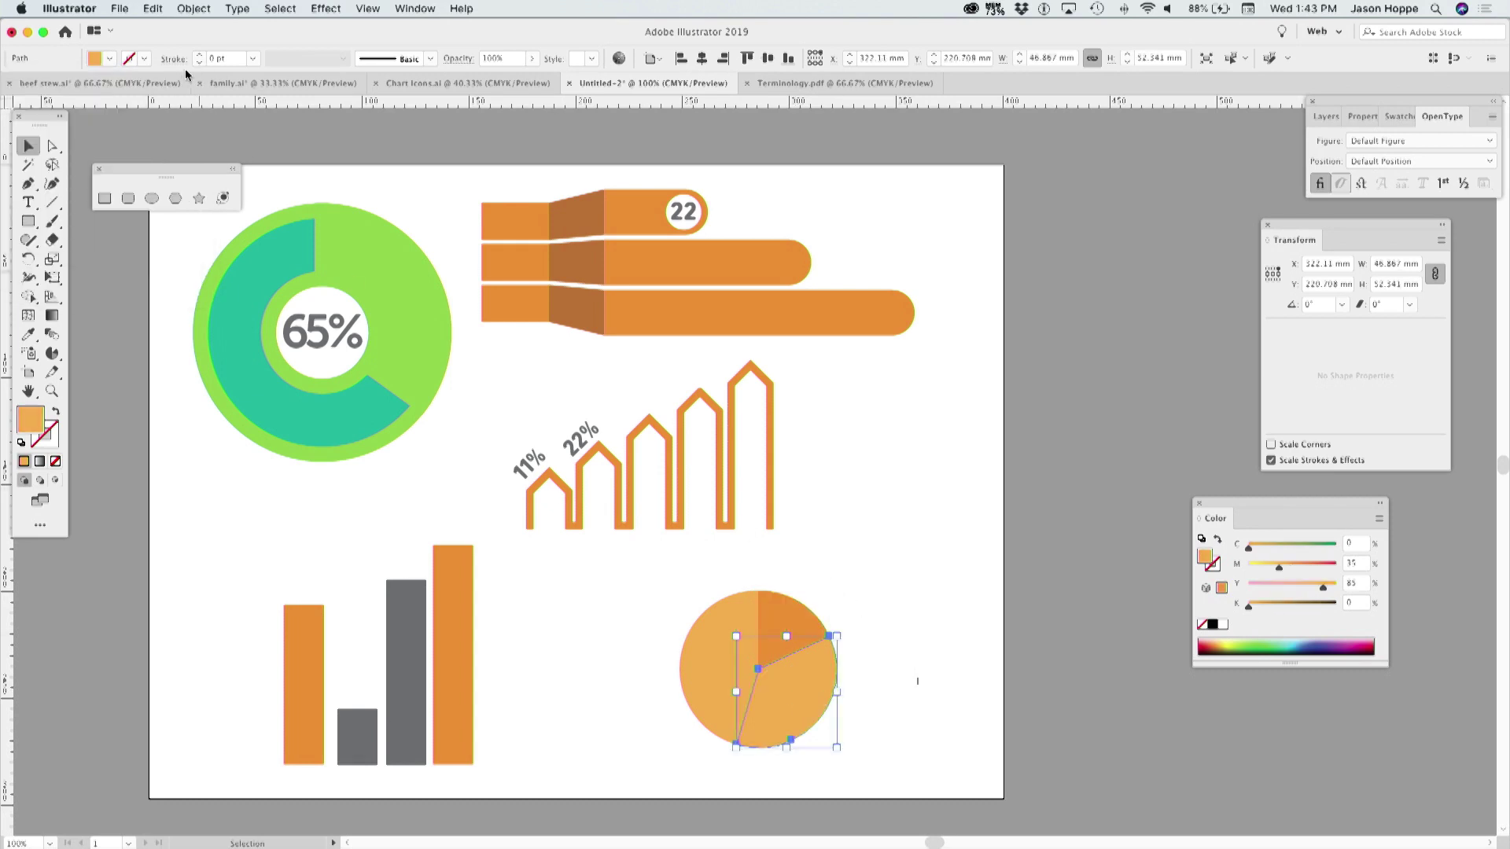
click(111, 60)
click(169, 116)
click(842, 588)
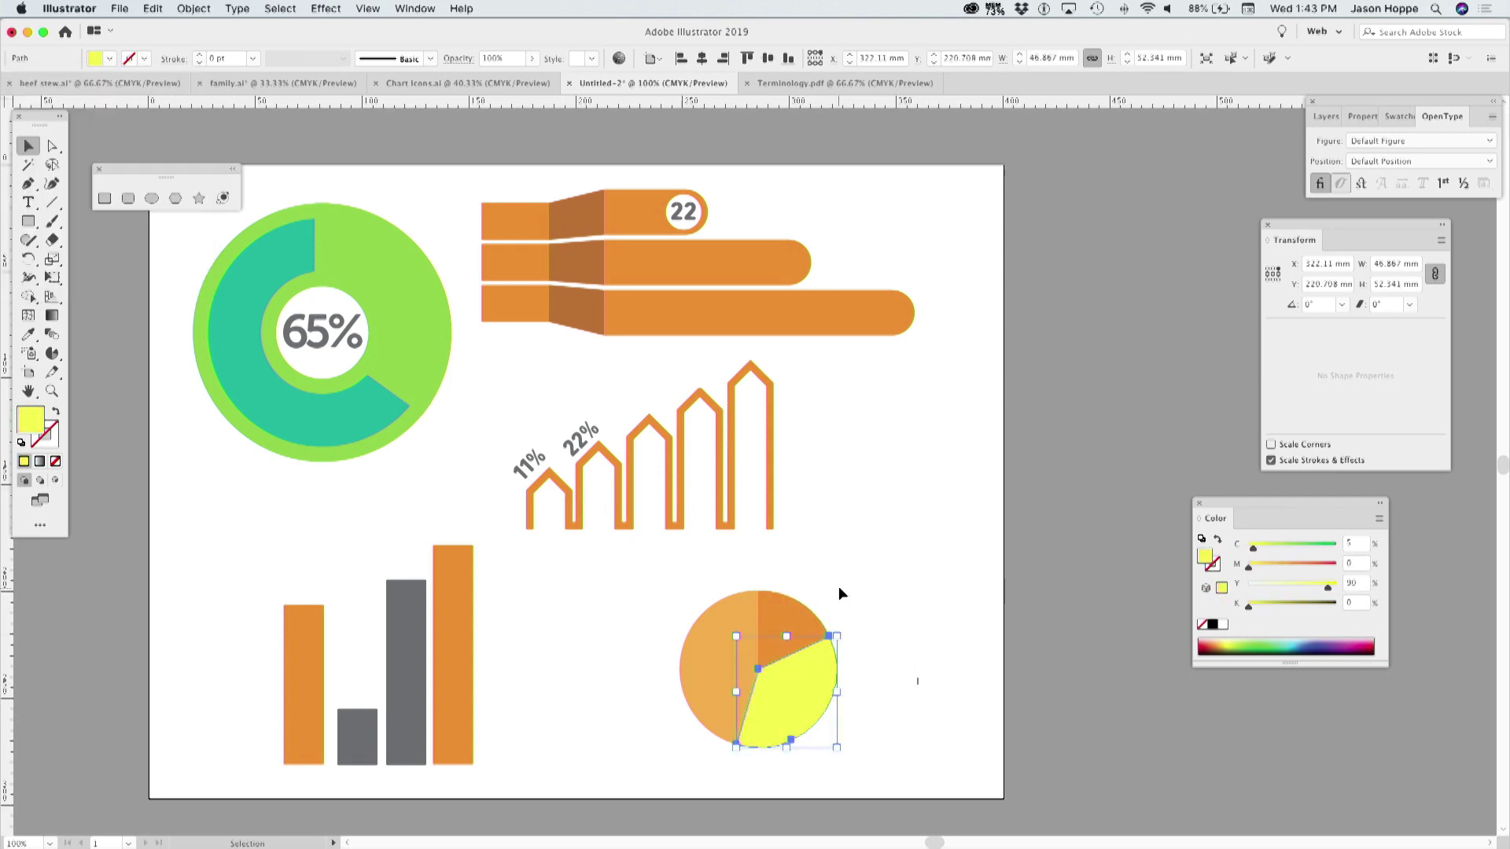
Squash the whole pie vertically into a flat ellipse and nudge it up slightly.
drag(842, 588, 633, 726)
drag(756, 747, 862, 552)
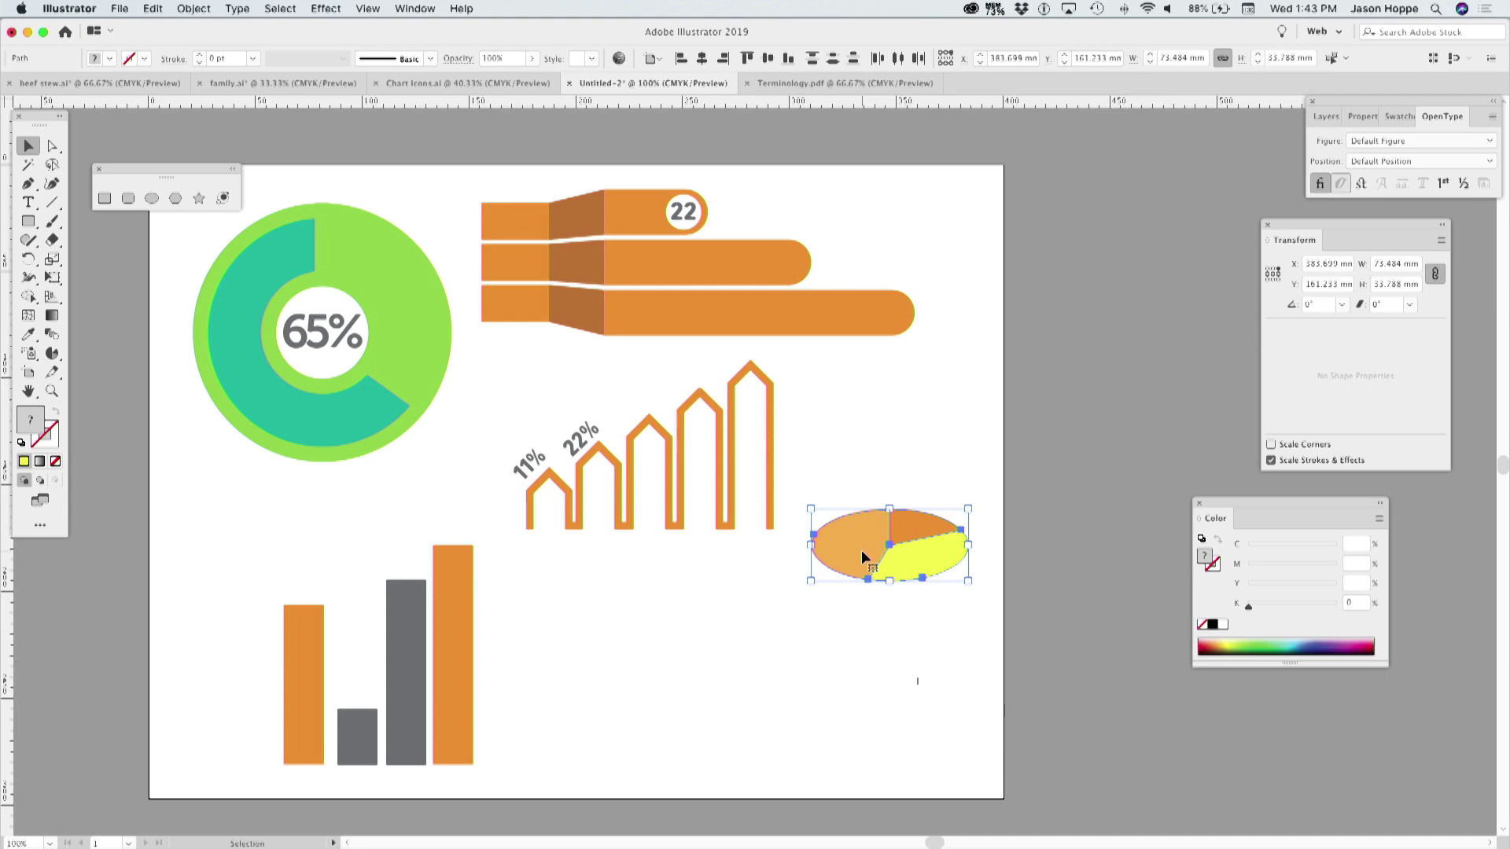
key(Up)
key(Up)
key(Up)
key(Up)
key(Up)
key(Up)
key(Up)
key(Up)
key(Up)
key(Up)
key(Up)
key(Up)
key(Up)
key(Up)
key(Up)
key(Up)
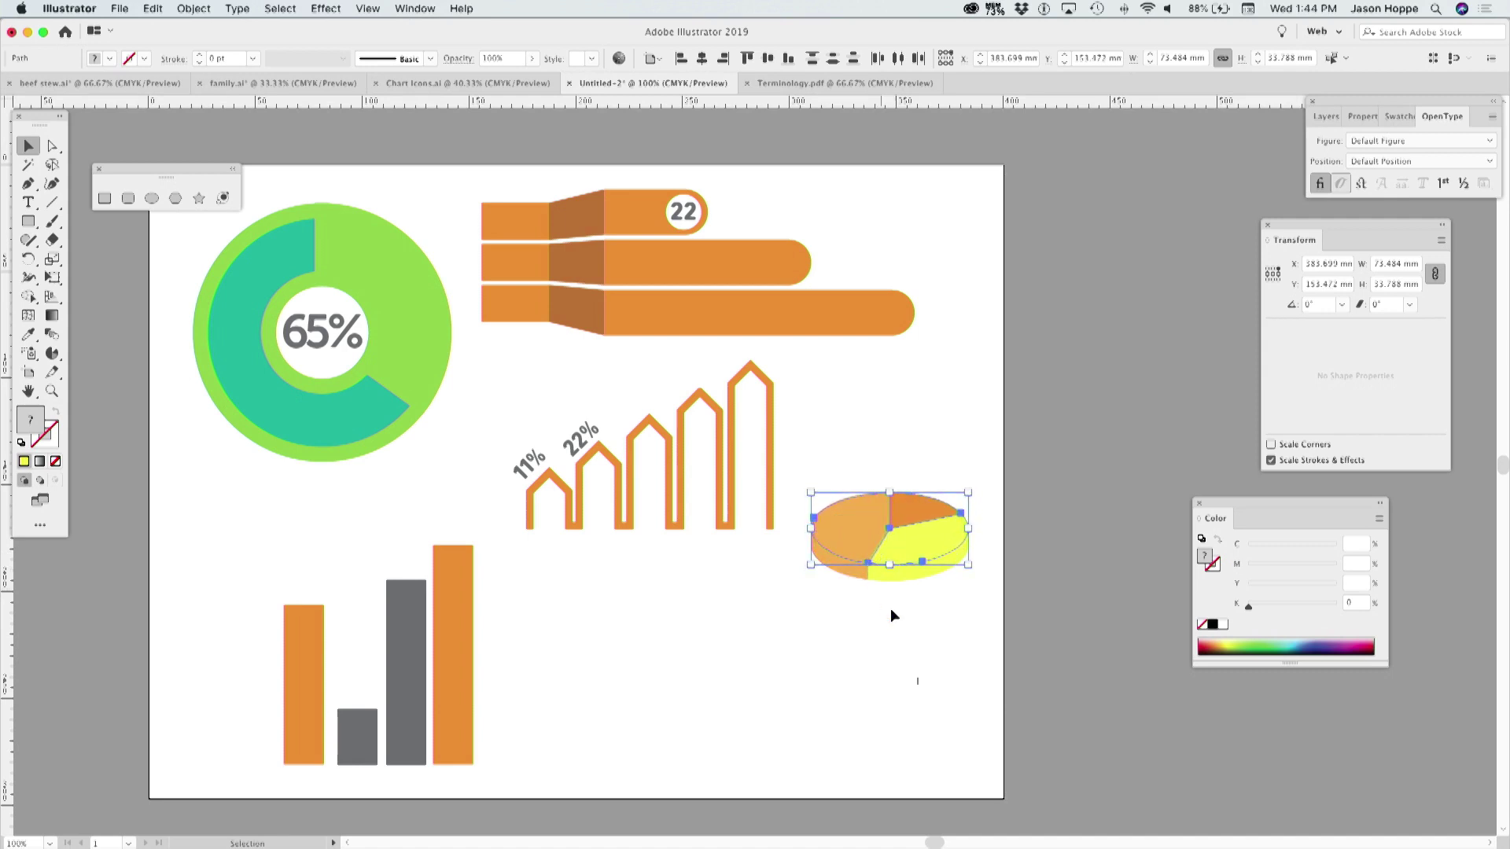
Zoom in on the pie, check it in Outline view, then select its three top slices.
click(896, 618)
key(super+equal)
key(super+equal)
key(super+equal)
drag(849, 708, 396, 532)
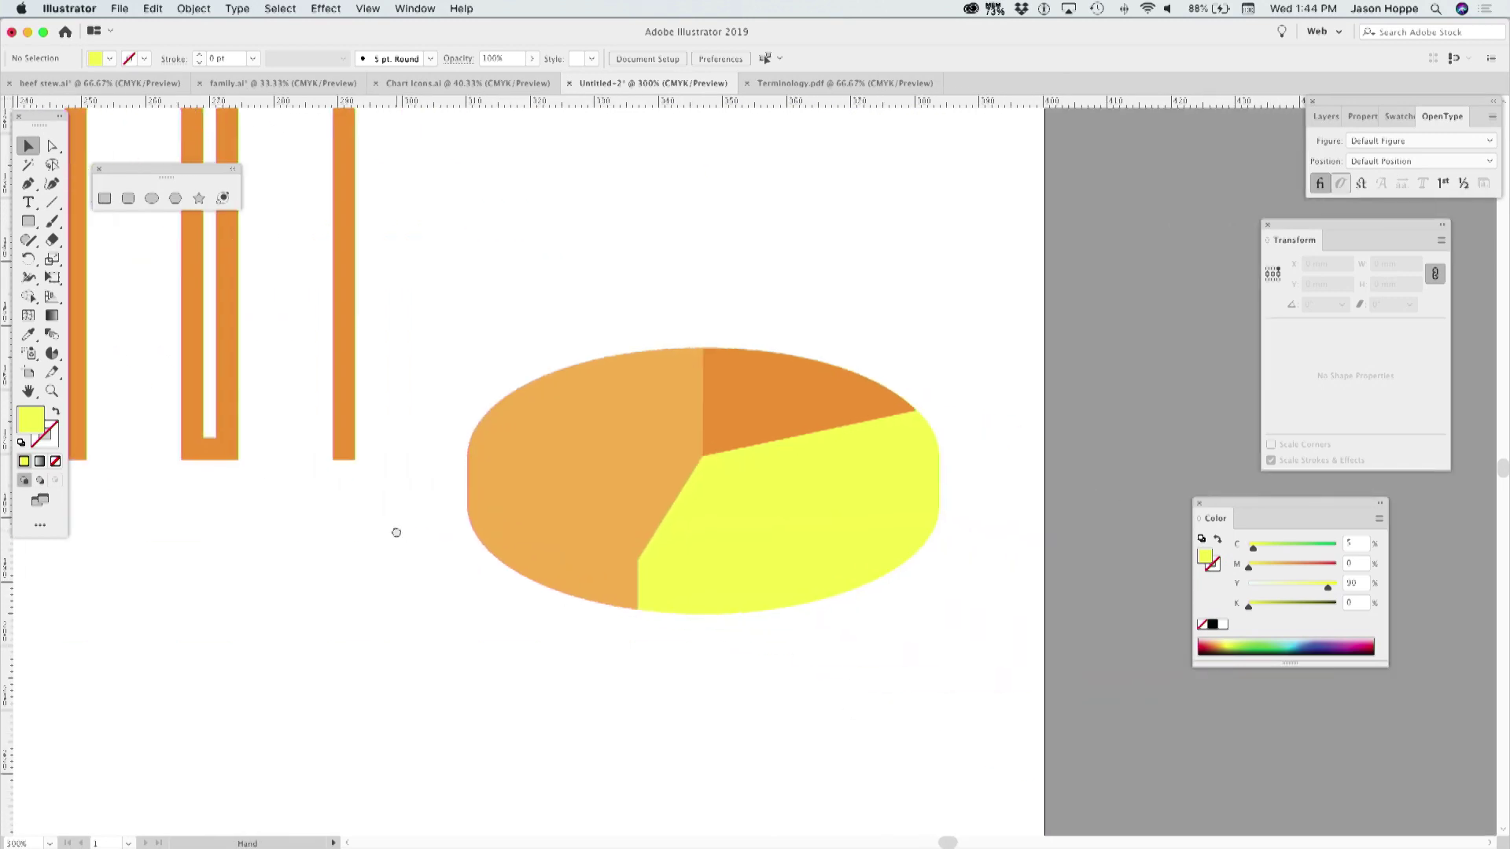
key(super+y)
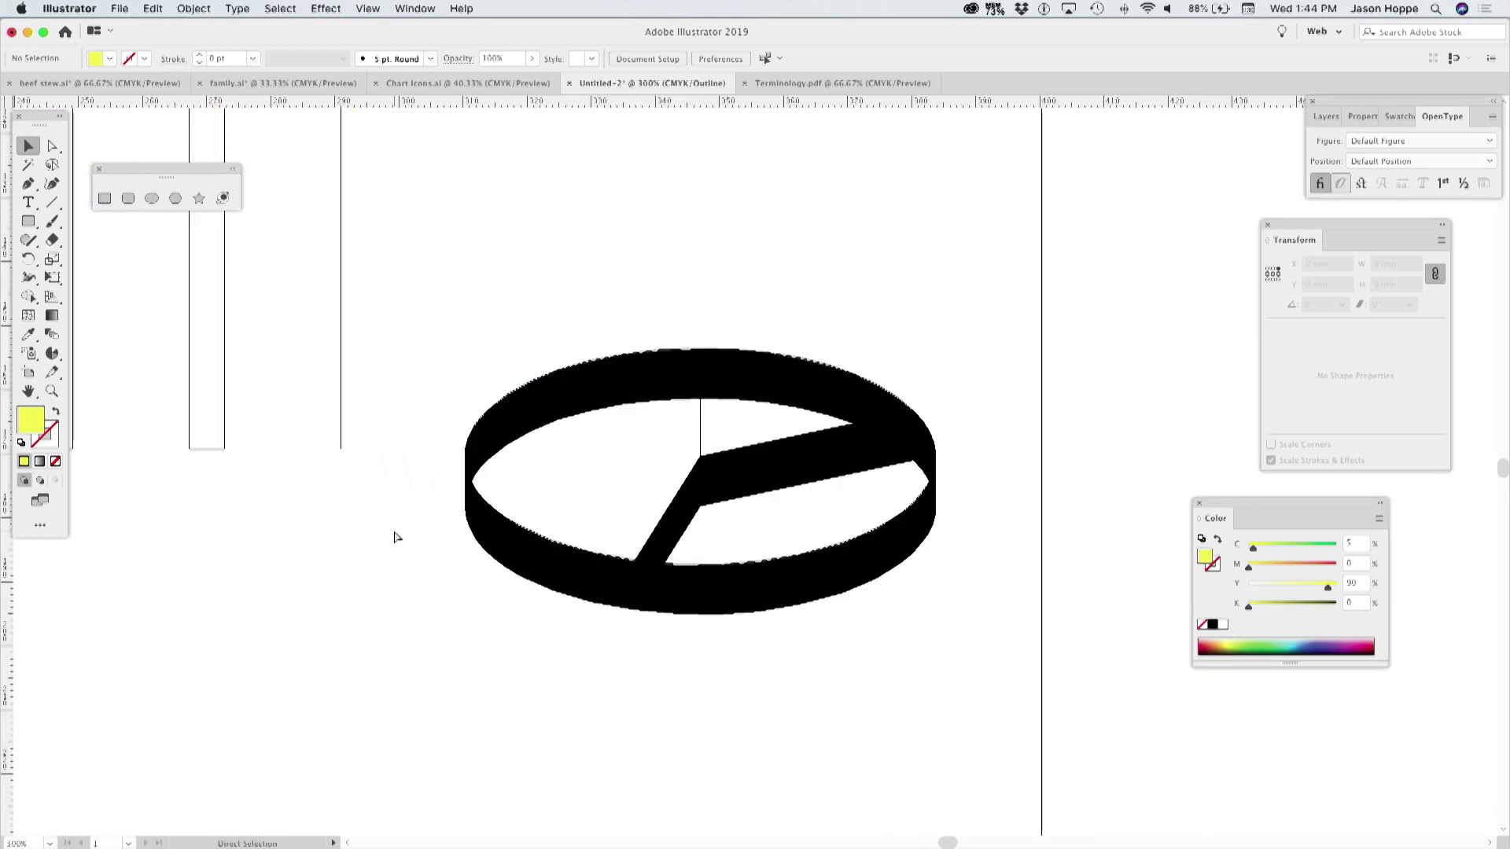
key(super+y)
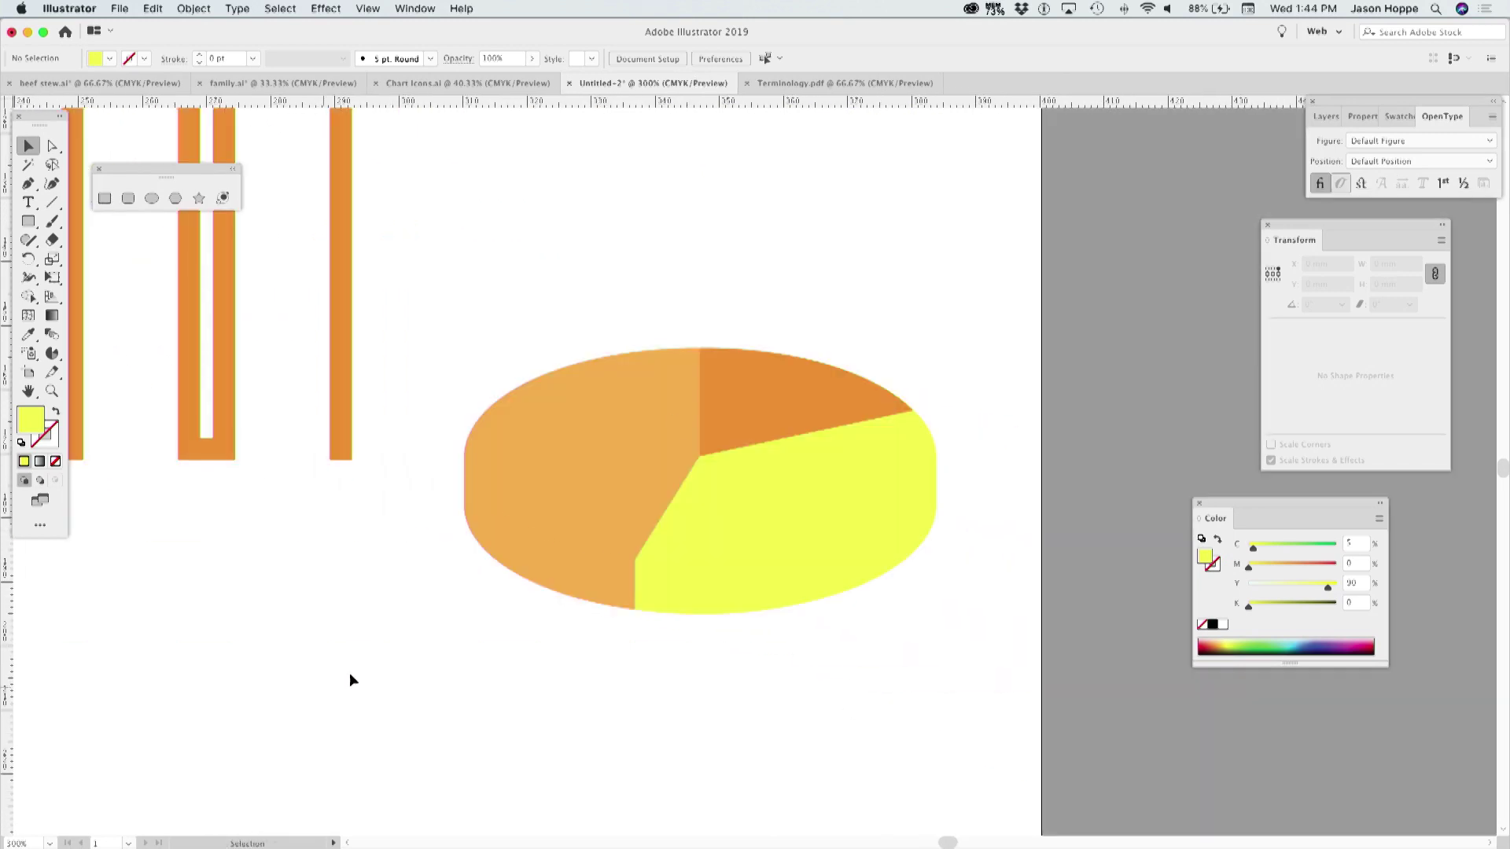
click(672, 402)
shift+click(748, 398)
shift+click(800, 502)
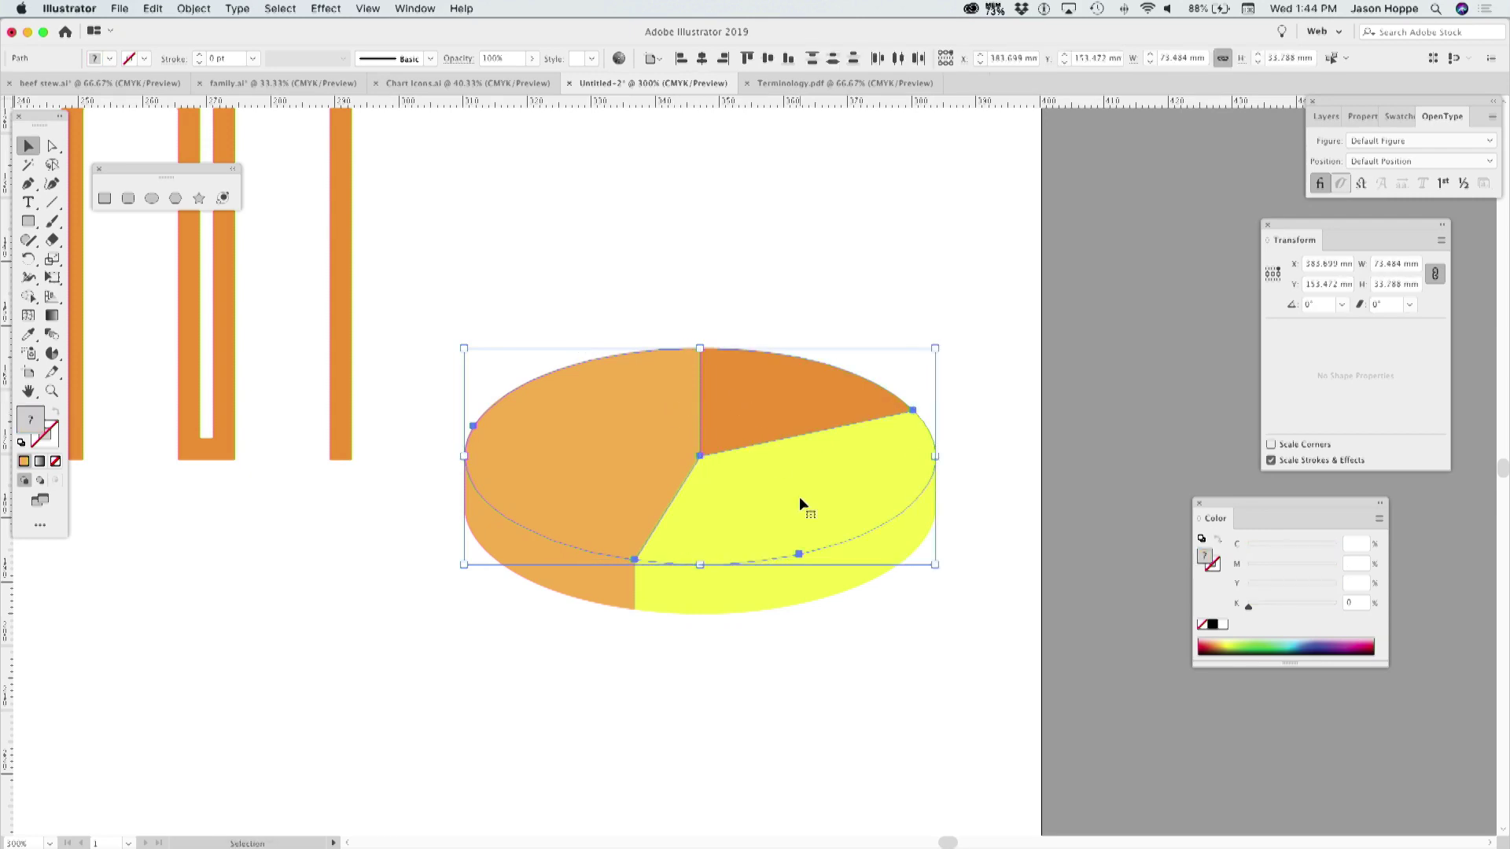
Darken the three top slices by lowering brightness in Recolor Artwork's Edit view.
click(152, 6)
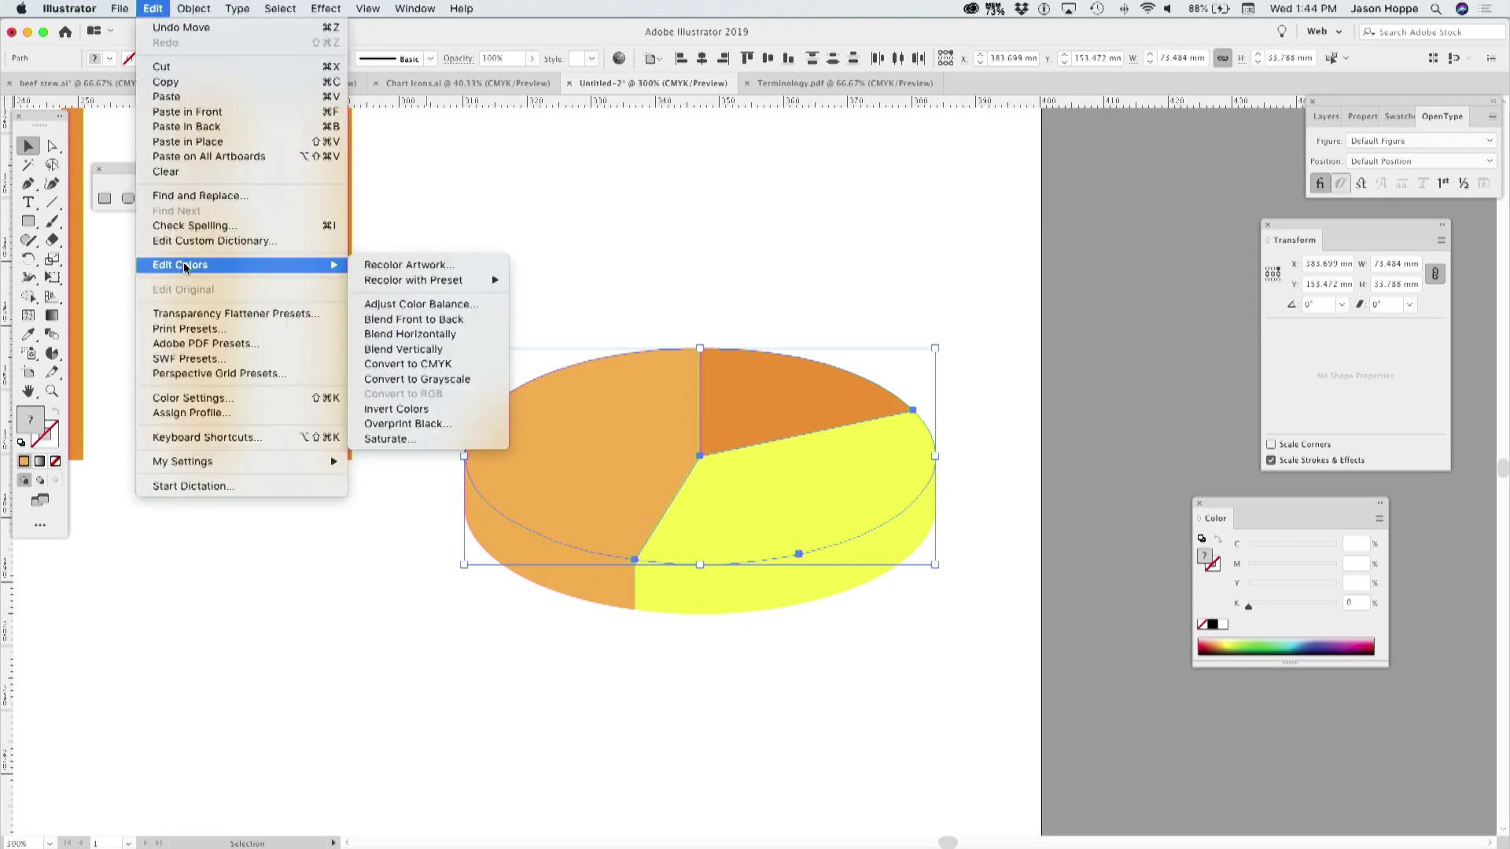
key(Escape)
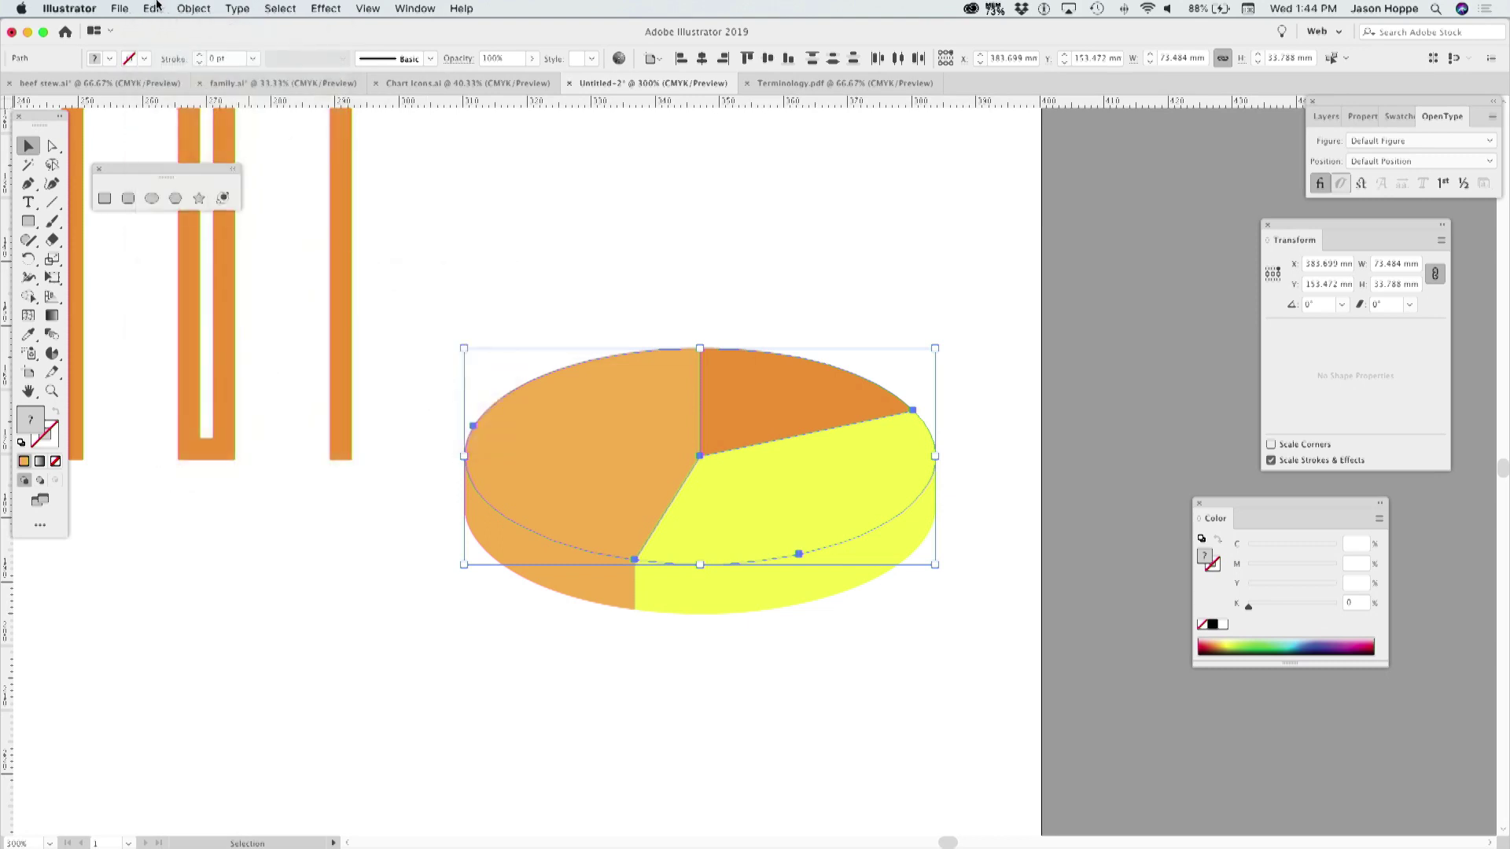
click(152, 8)
mouse_move(334, 265)
click(381, 266)
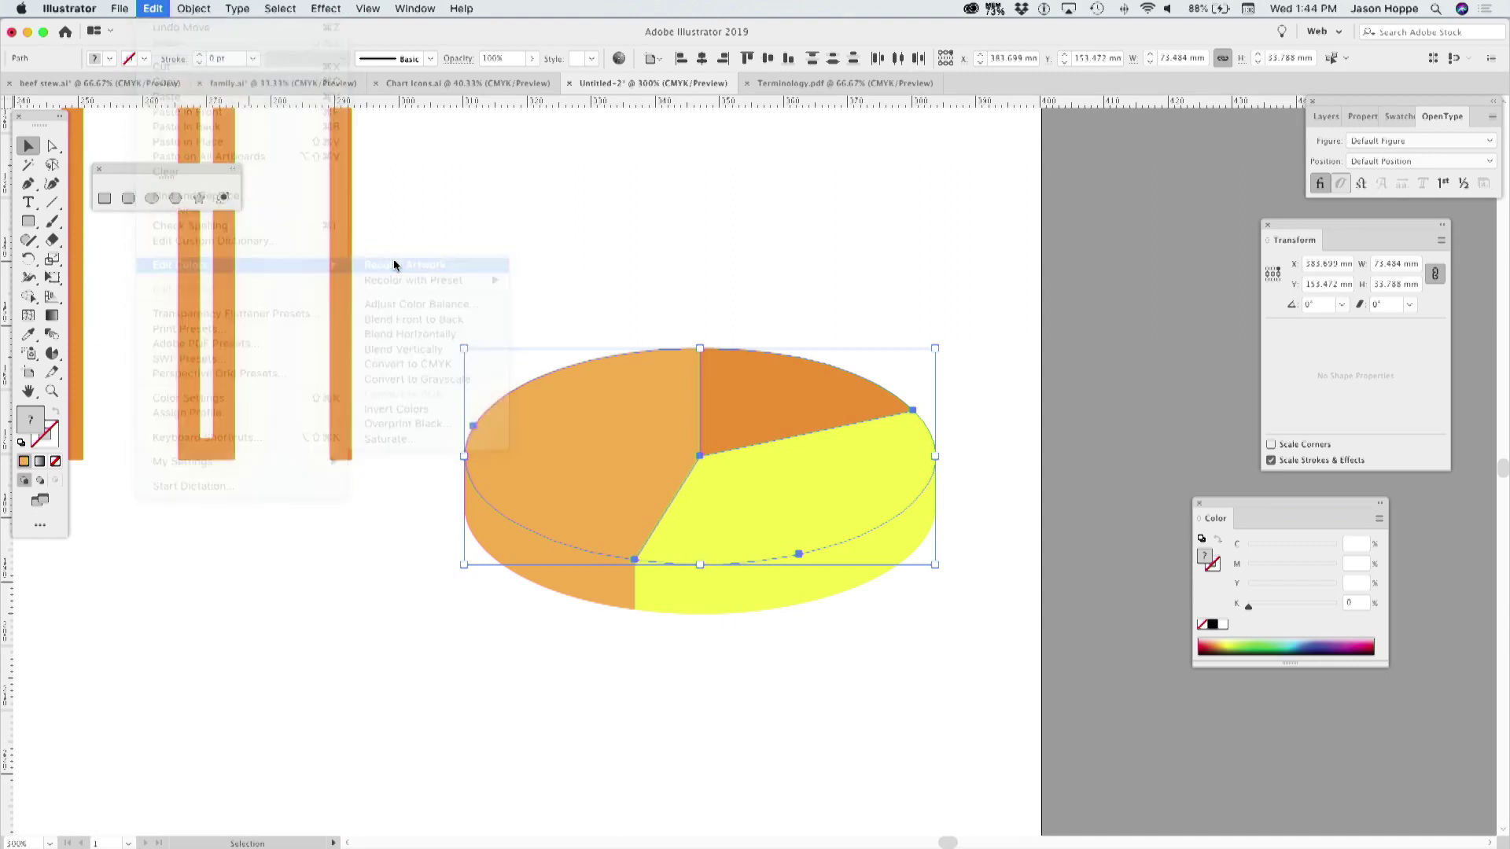
click(346, 158)
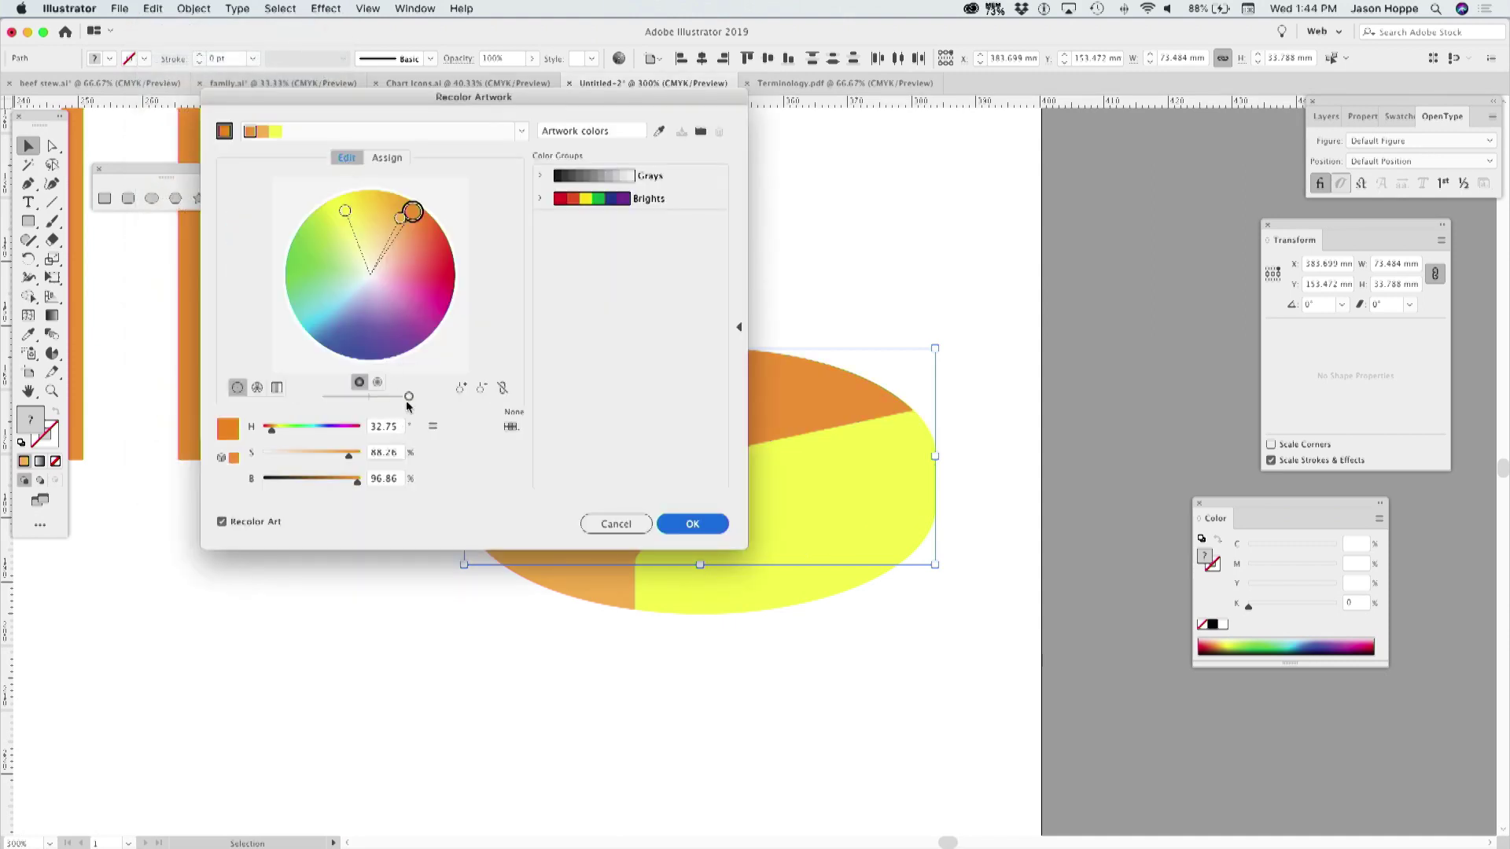
drag(409, 396, 383, 396)
click(675, 523)
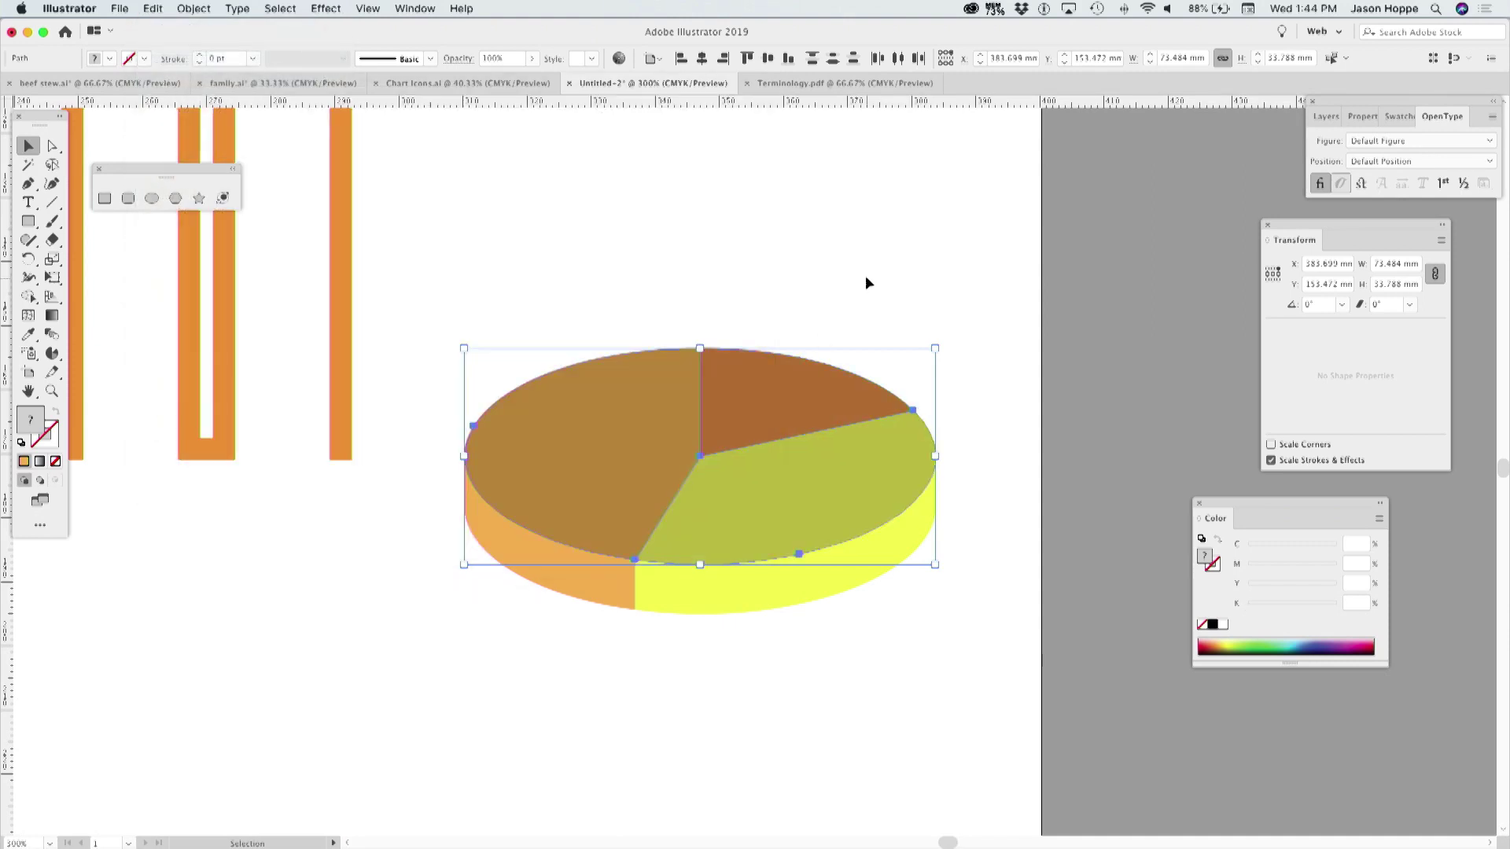
click(864, 272)
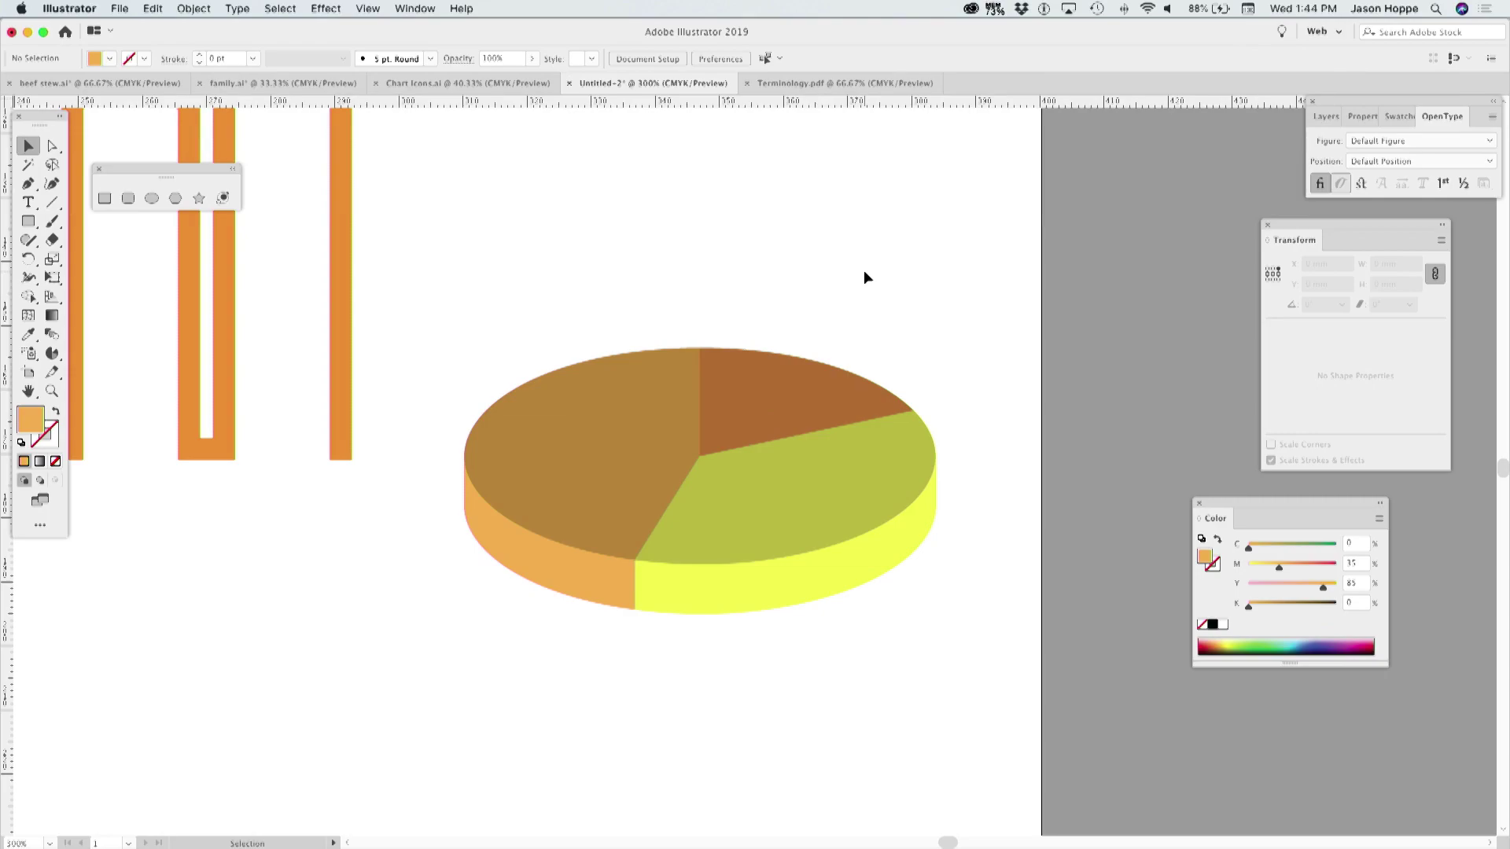